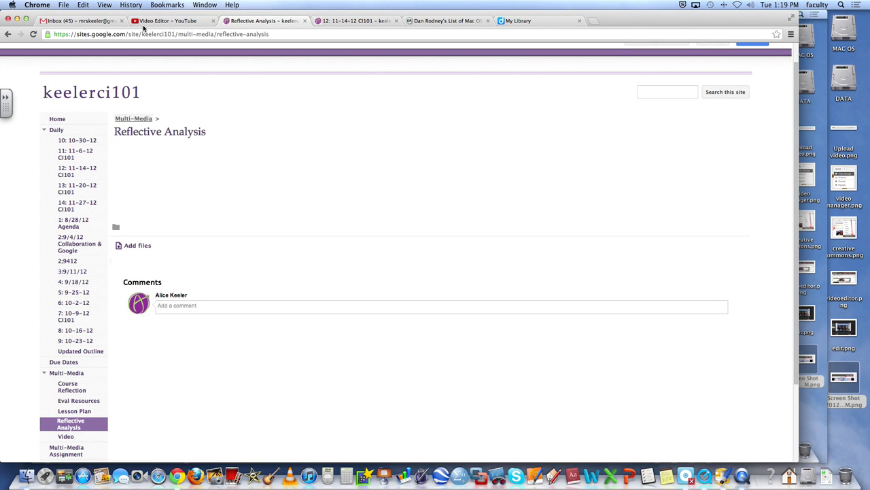
From YouTube's upload page, browse Desktop and Documents for a video, then cancel without choosing.
left_click(148, 22)
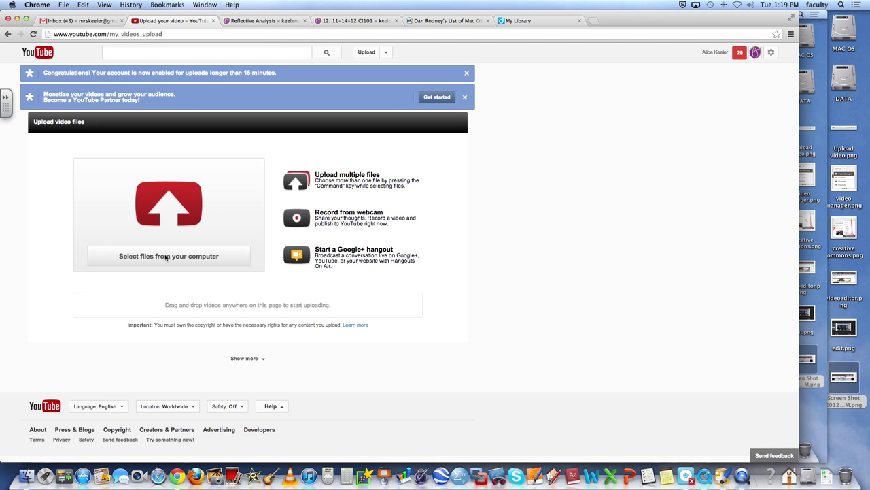
left_click(165, 256)
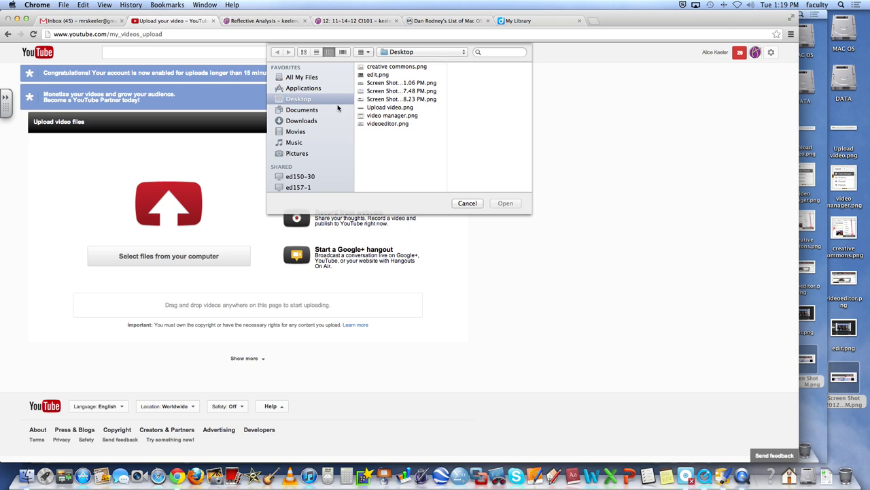
left_click(305, 111)
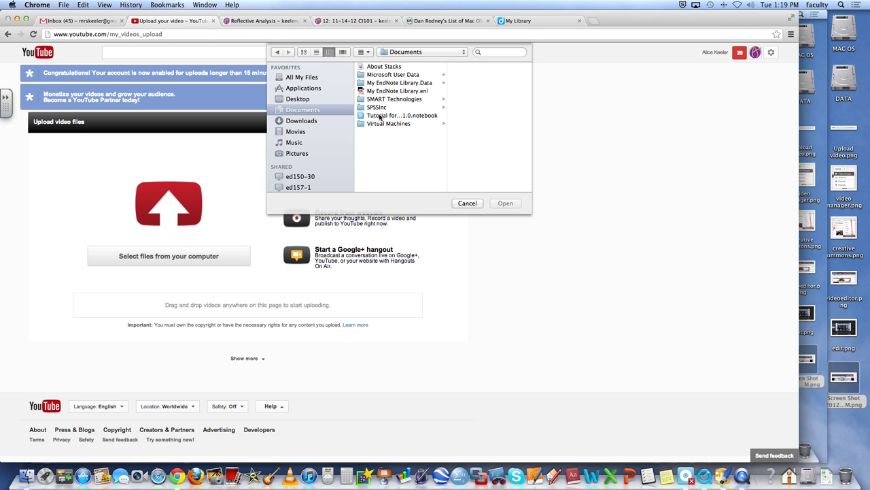
left_click(467, 203)
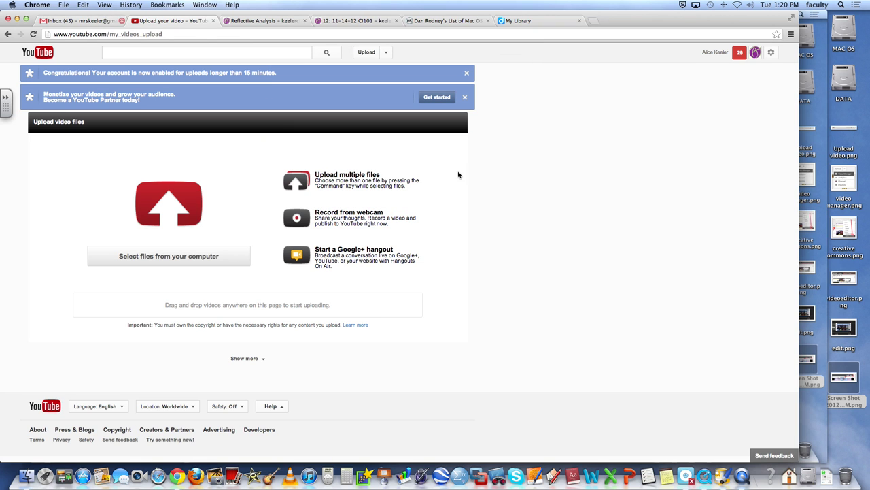
Close the untitled QuickTime recording, saving it to the Desktop as Screenrecording.mov.
left_click(746, 480)
left_click(96, 4)
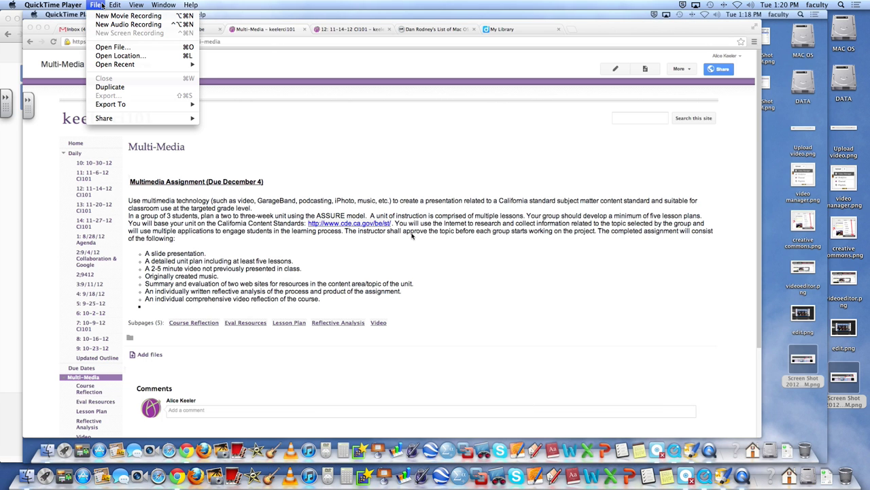
left_click(352, 200)
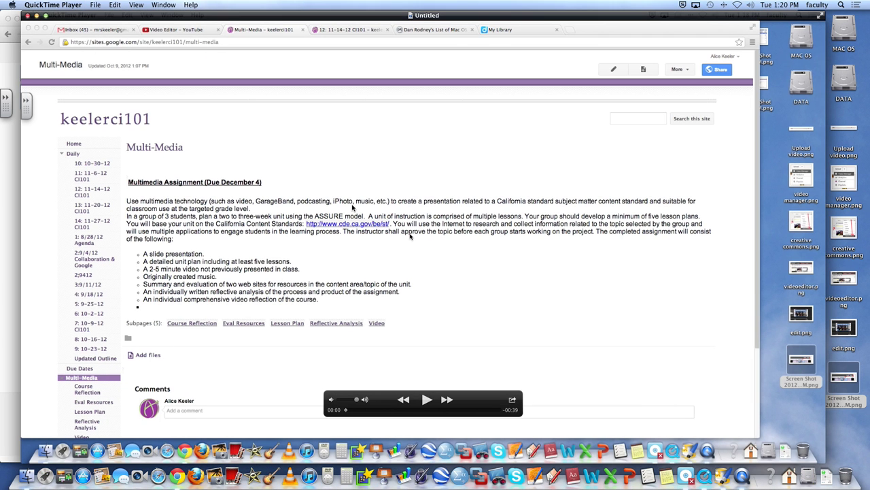
left_click(28, 16)
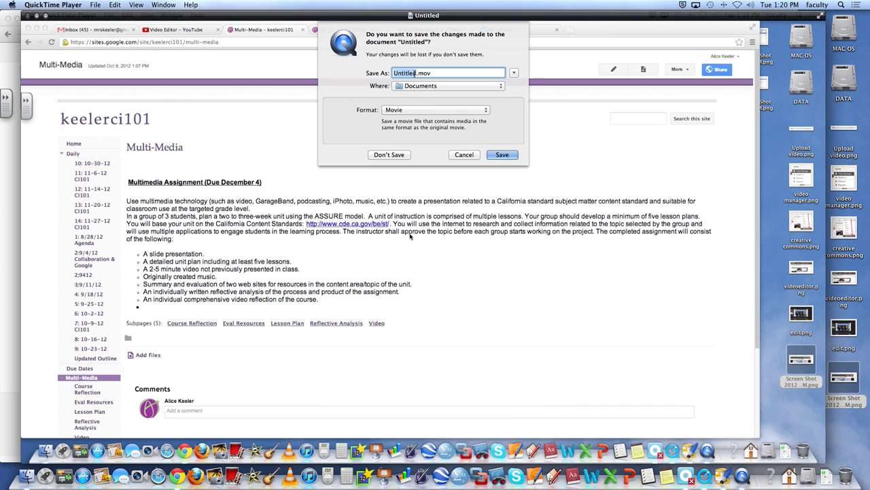
type("Screen")
type("recording")
left_click(416, 87)
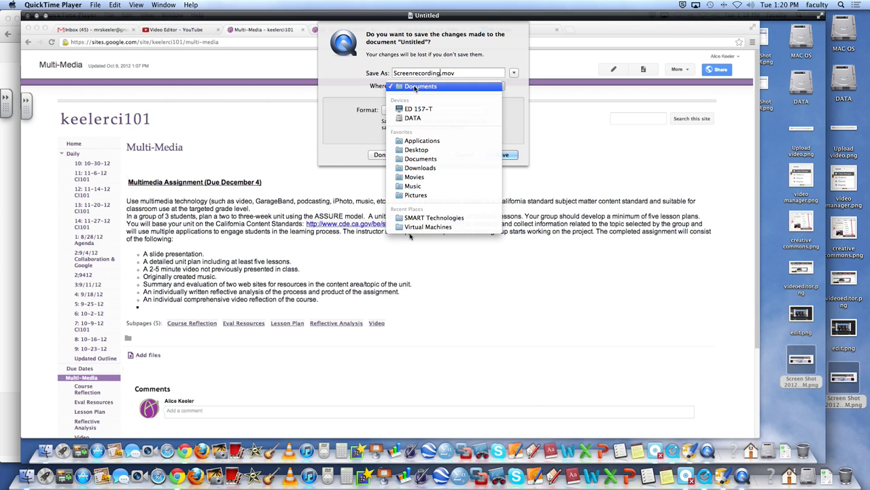
left_click(420, 160)
left_click(428, 85)
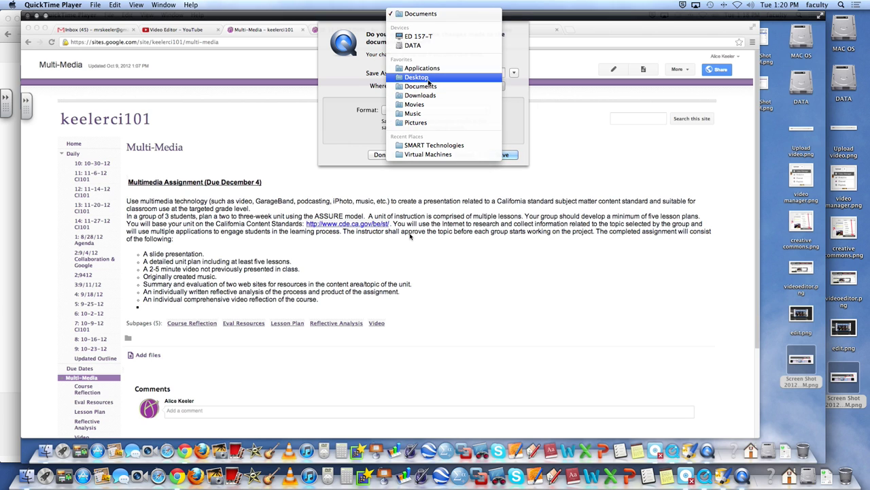
left_click(429, 82)
left_click(492, 156)
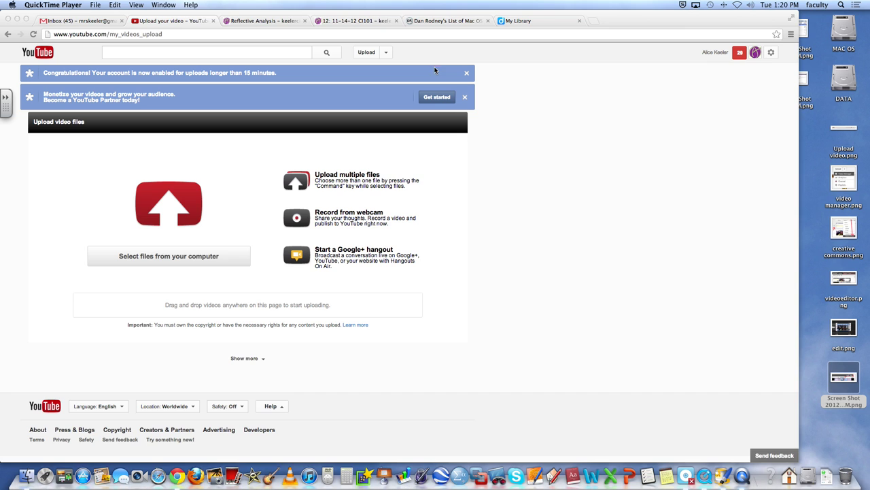
Pick Screenrecording.mov from the Desktop in YouTube's file chooser to start its upload.
left_click(171, 256)
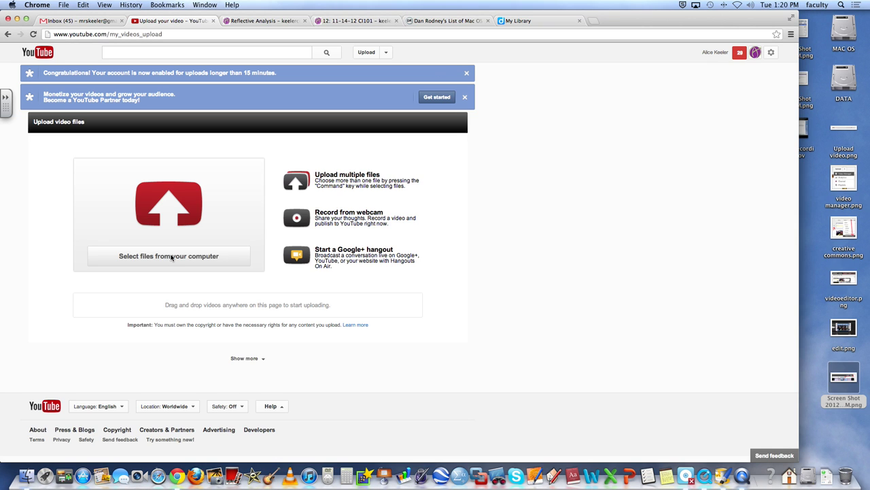
left_click(177, 256)
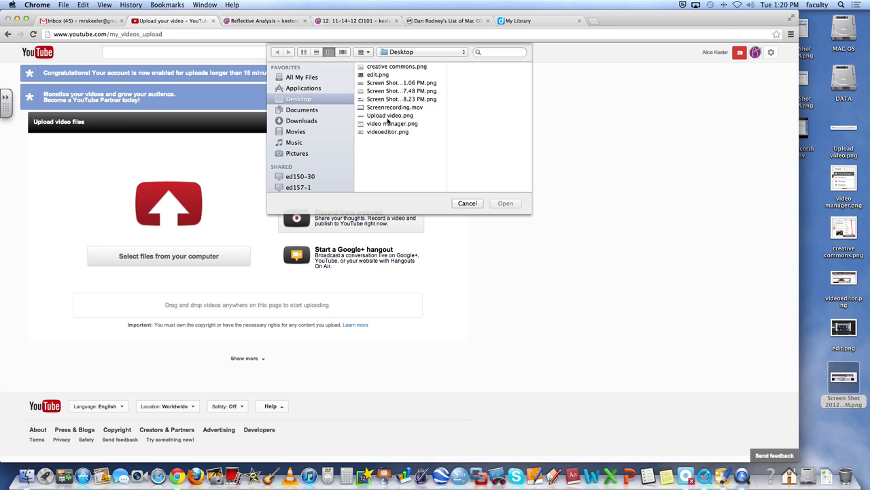
left_click(394, 108)
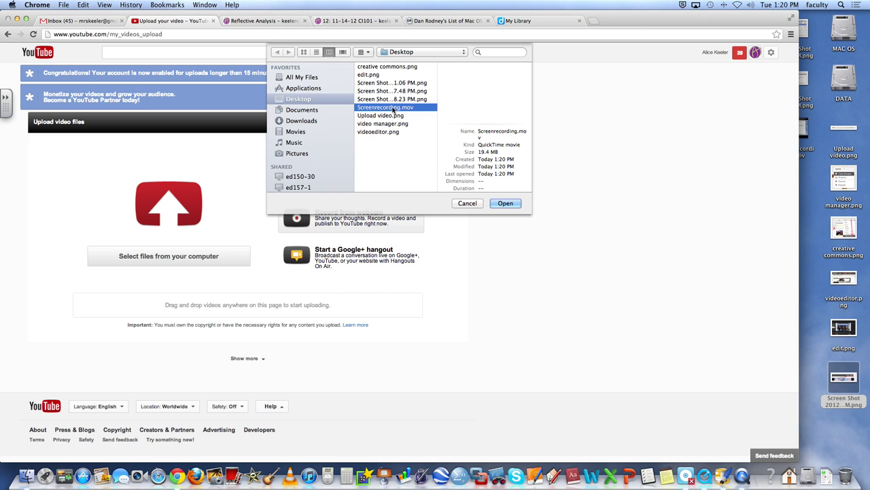
double_click(393, 108)
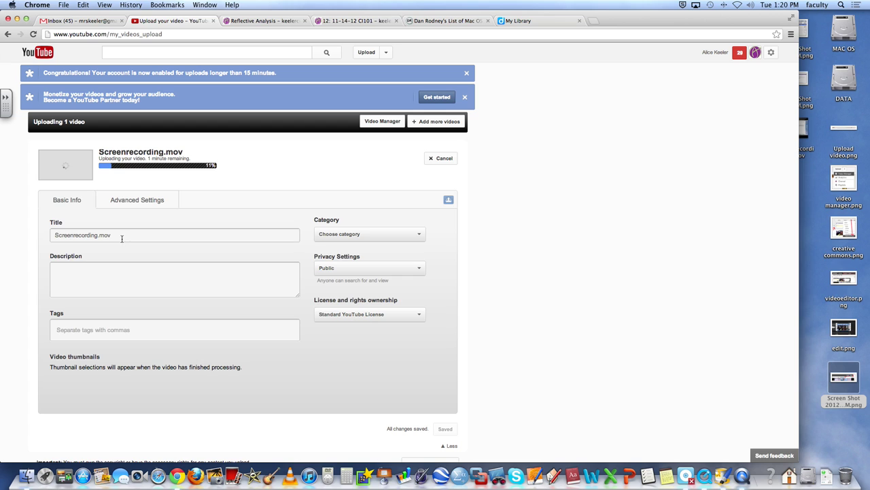
Enter title 'CI101 screenrecording video', a part-one description, tag 'video', and Creative Commons Attribution licence.
left_click_drag(122, 238, 21, 235)
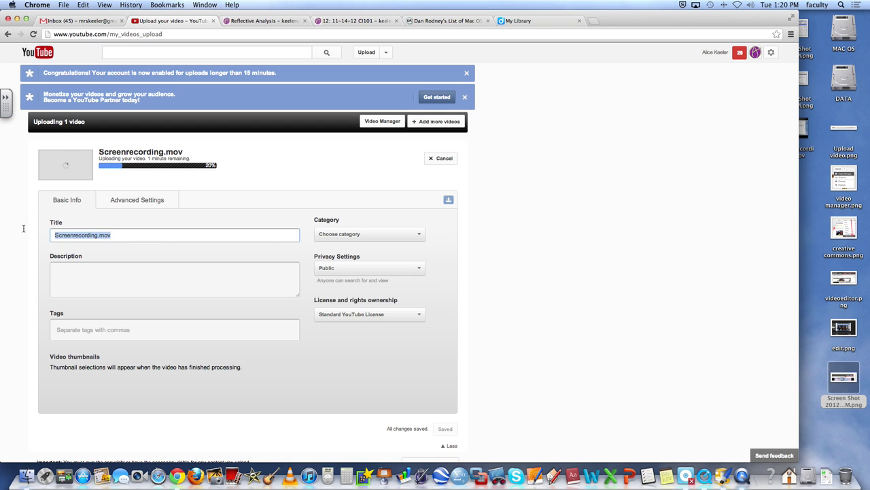
type("CI101 screenre")
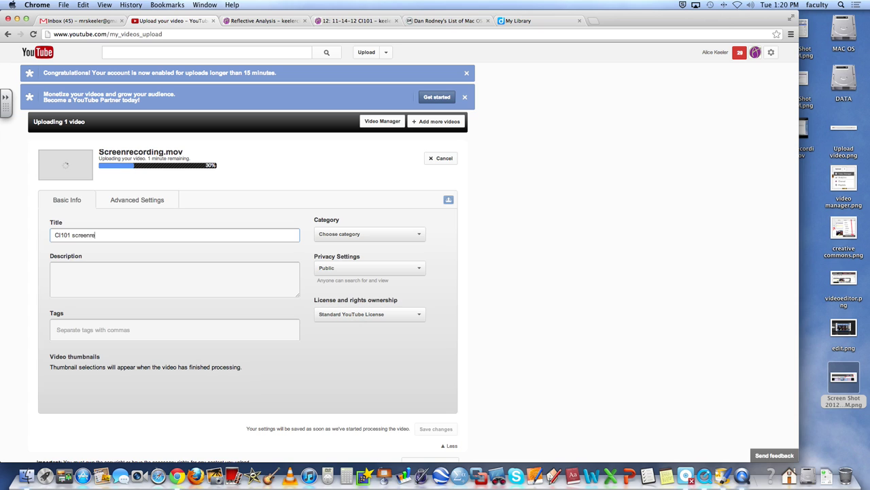
type("g v")
type("ideo")
key("Tab")
type("is is m")
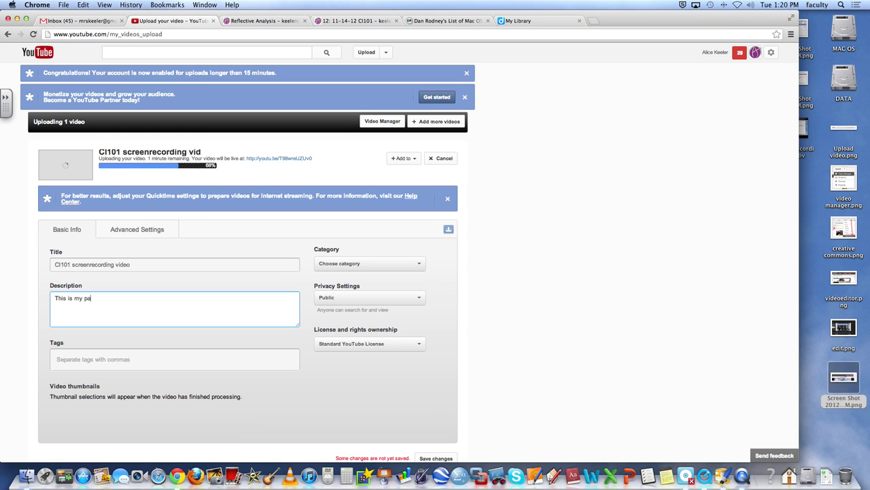
type(" of hte ")
type("ct")
key("Tab")
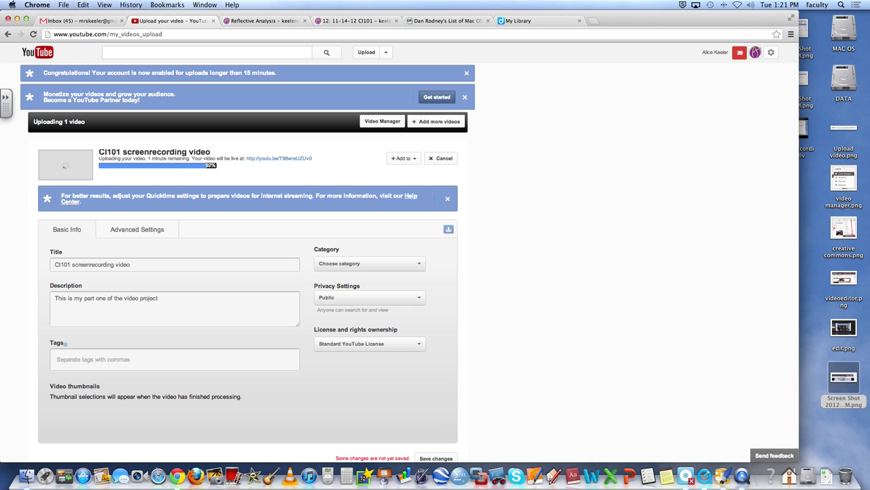
type("vie")
type("eo")
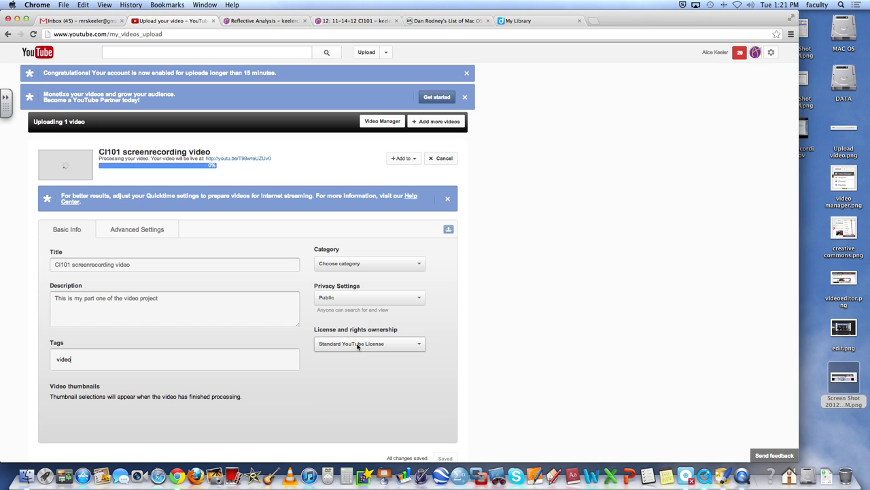
left_click(357, 346)
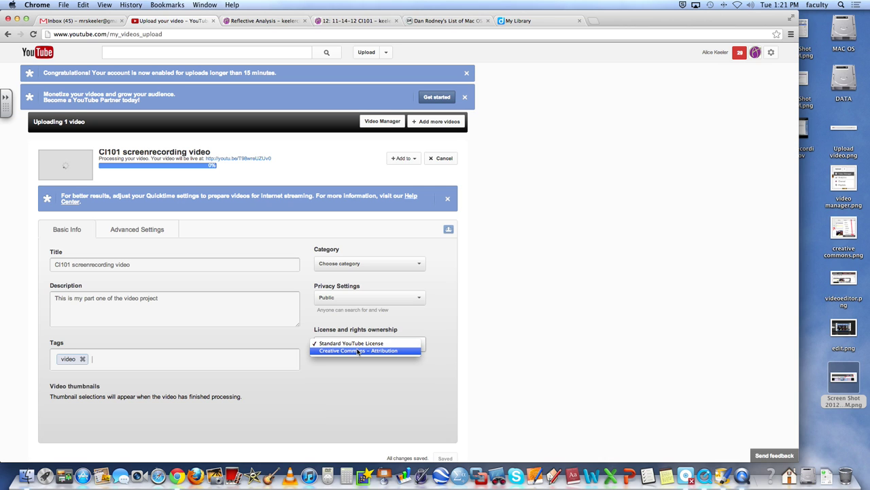
left_click(358, 351)
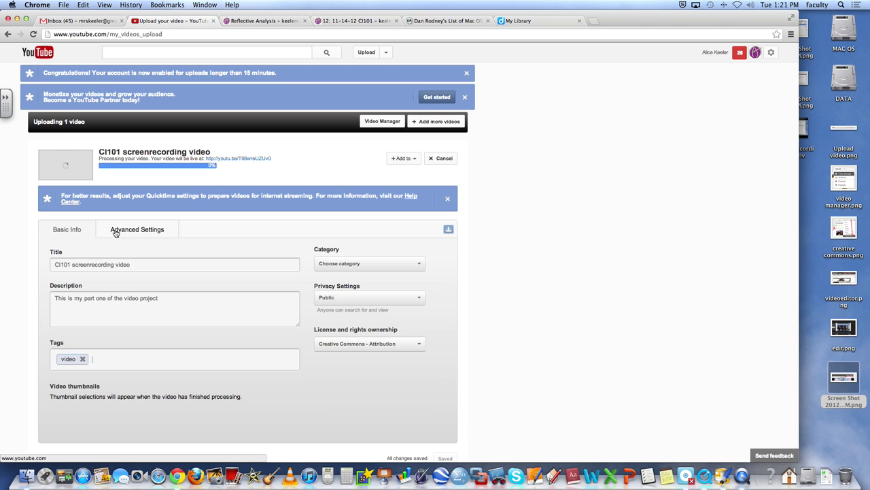
In Advanced Settings, disable comments, ratings and responses, and certify never aired on U.S. TV.
left_click(116, 233)
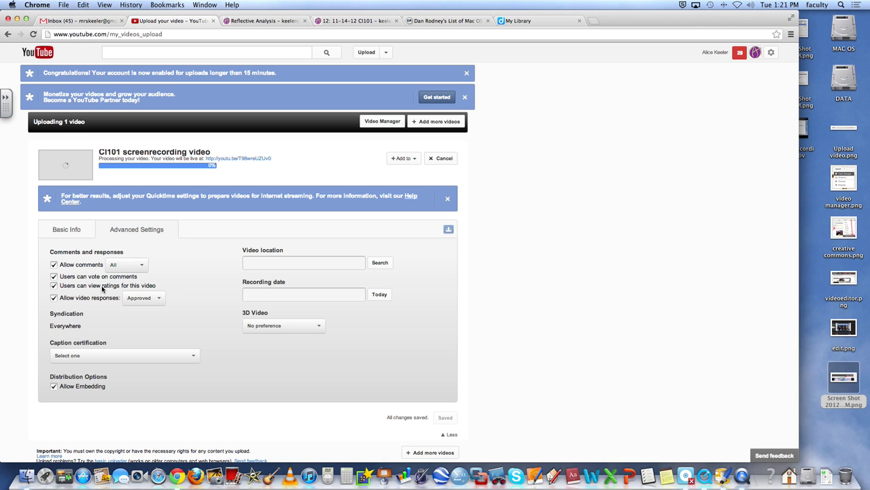
left_click(54, 264)
left_click(54, 284)
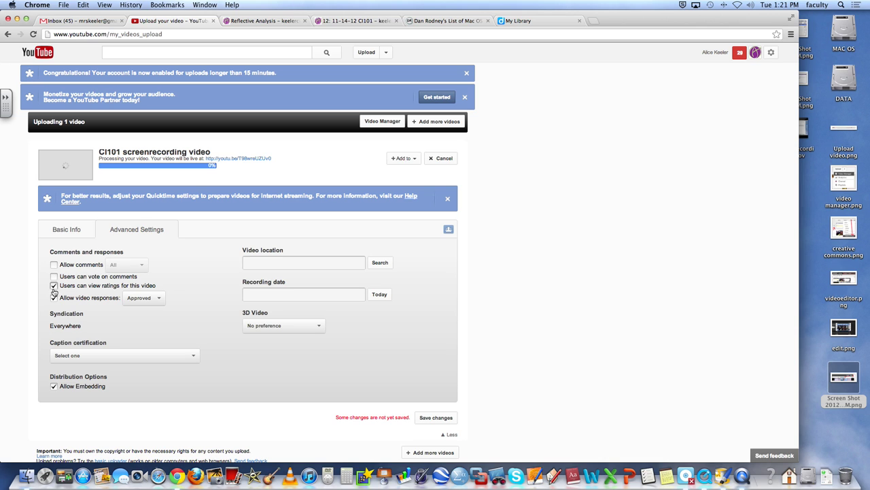
left_click(54, 297)
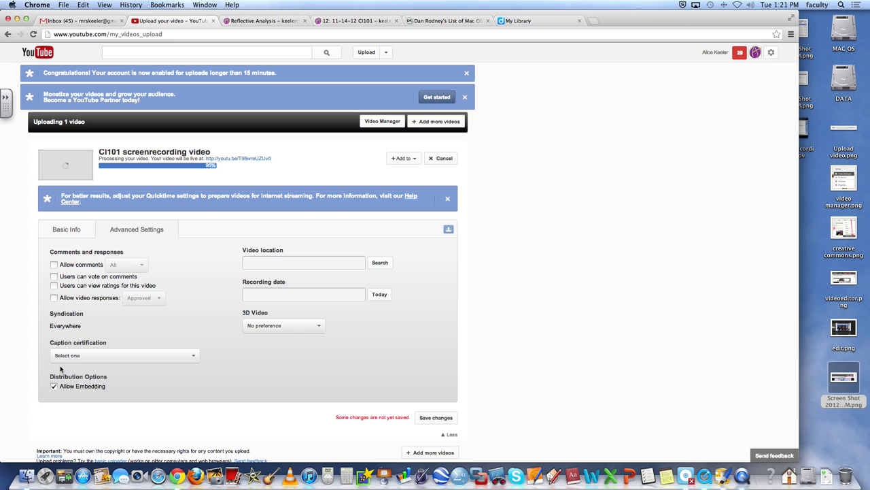
left_click(140, 355)
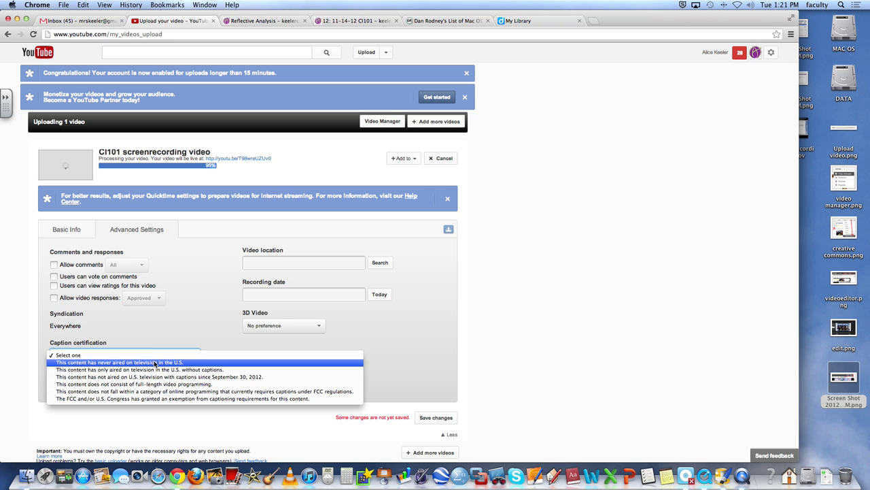
left_click(149, 362)
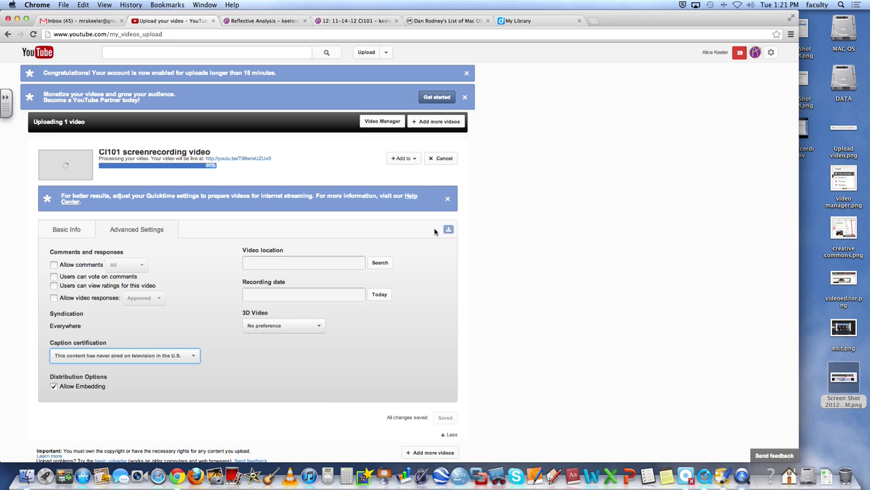
scroll(347, 239, "down", 1)
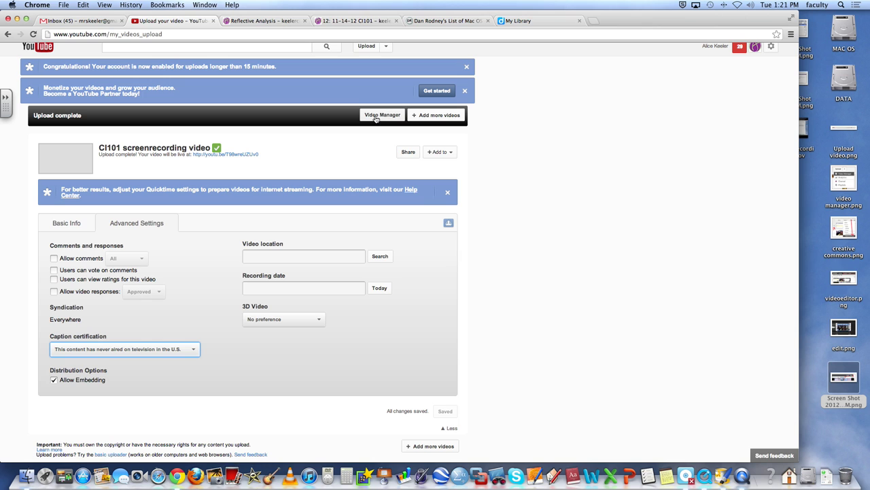
scroll(373, 119, "up", 1)
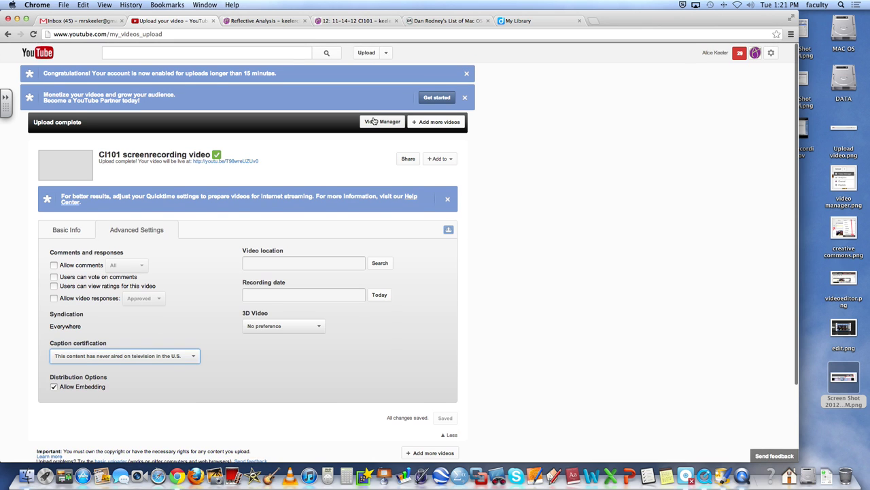
Start a webcam recording from a new upload tab and allow camera access.
left_click(366, 54)
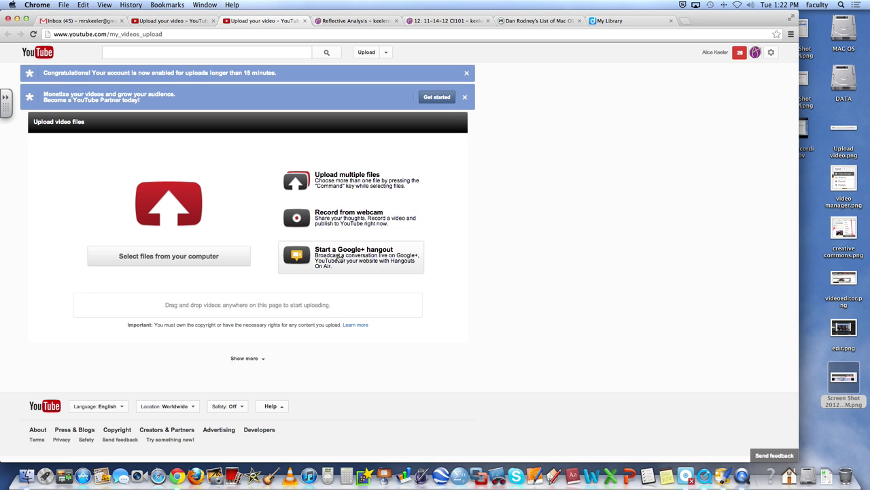
left_click(340, 225)
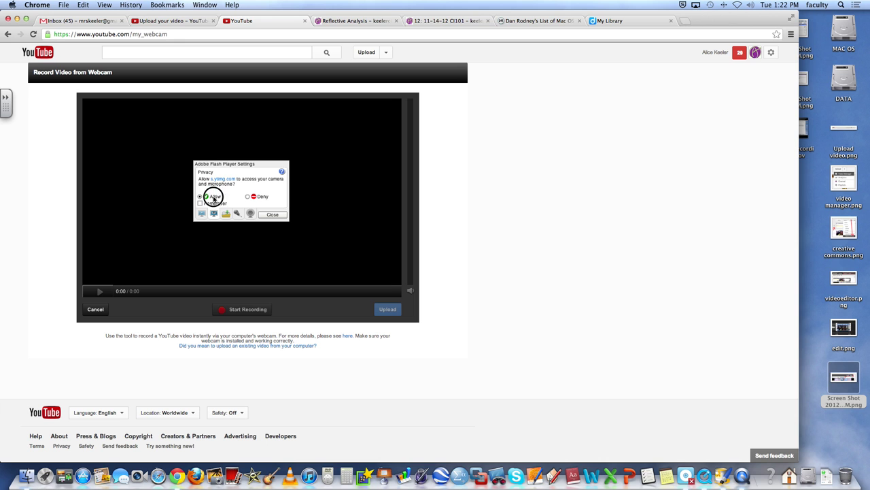
left_click(272, 215)
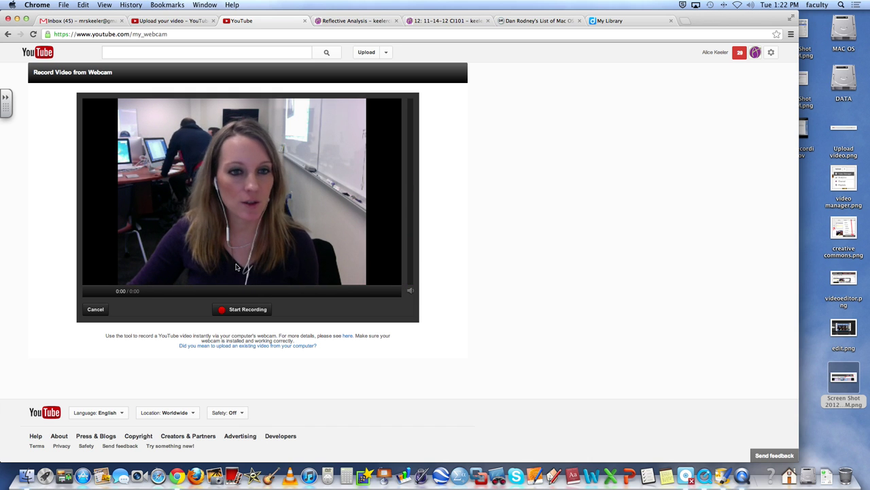
Record a roughly ten-second webcam clip and upload it.
left_click(248, 311)
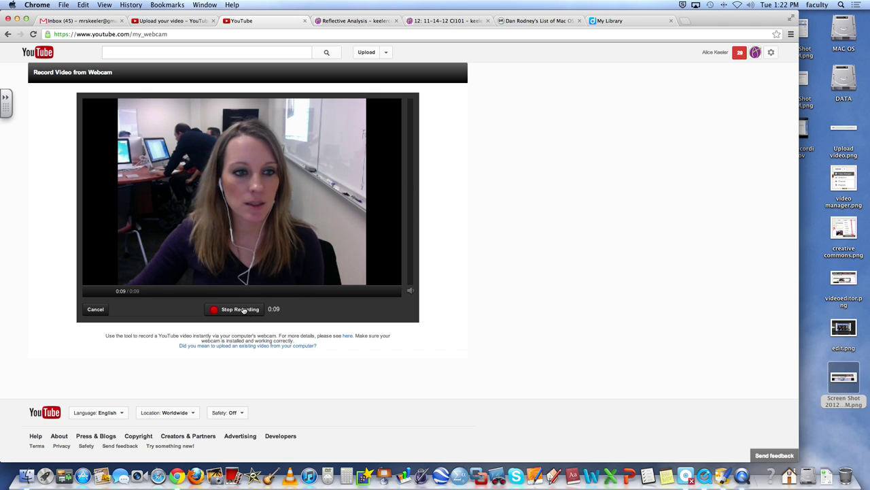
left_click(243, 309)
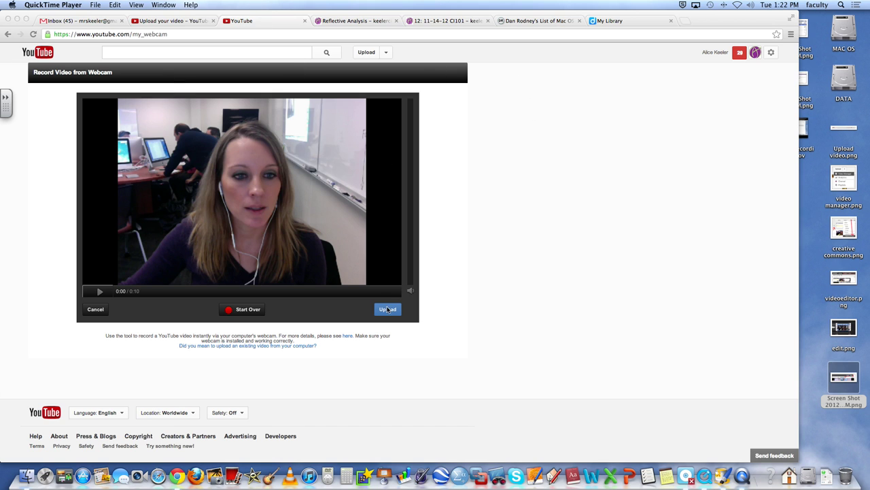
left_click(389, 309)
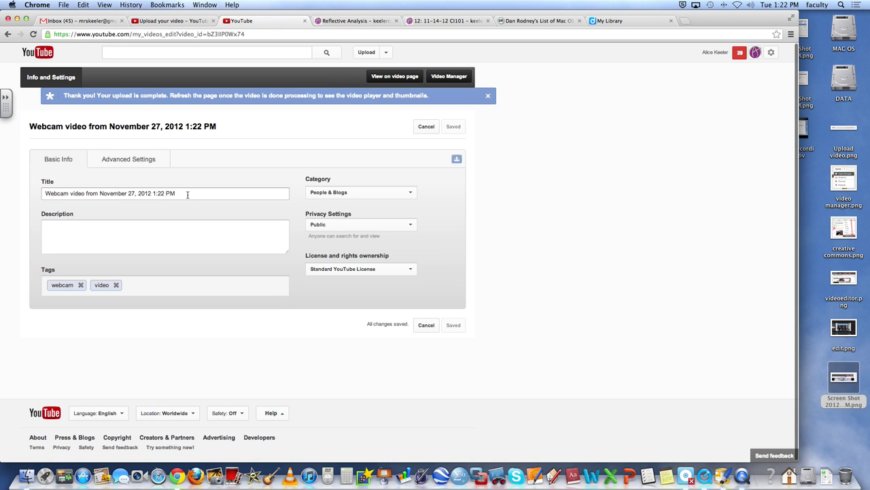
Title the webcam video 'CI101 YouTube Webcam Video' and license it Creative Commons Attribution.
left_click_drag(187, 196, 97, 179)
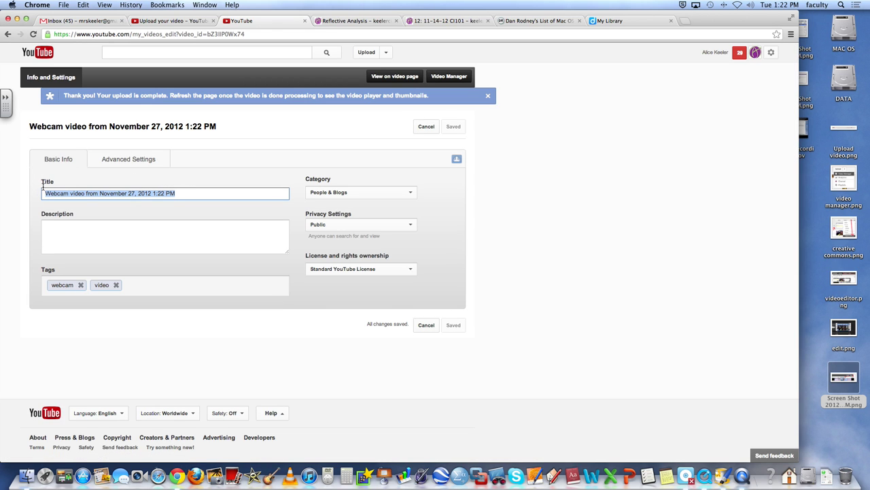
type("CI101 You")
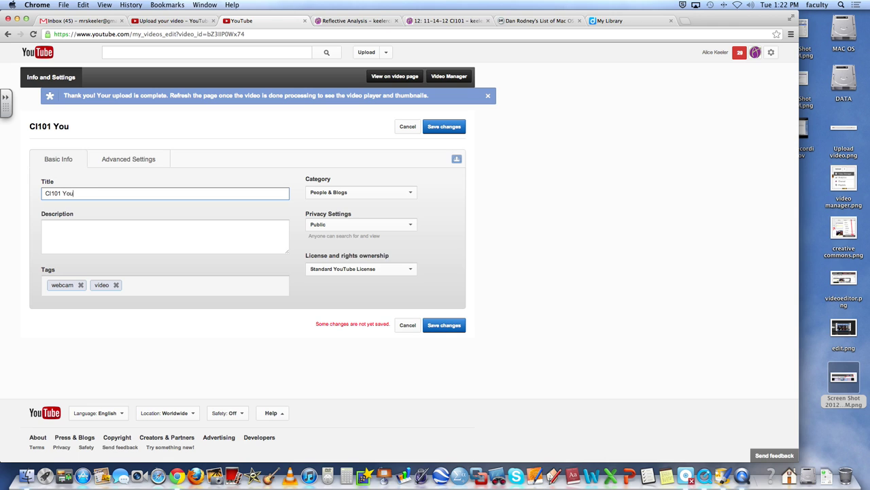
type("Tube U")
key("BackSpace")
type("Webcam")
key("BackSpace")
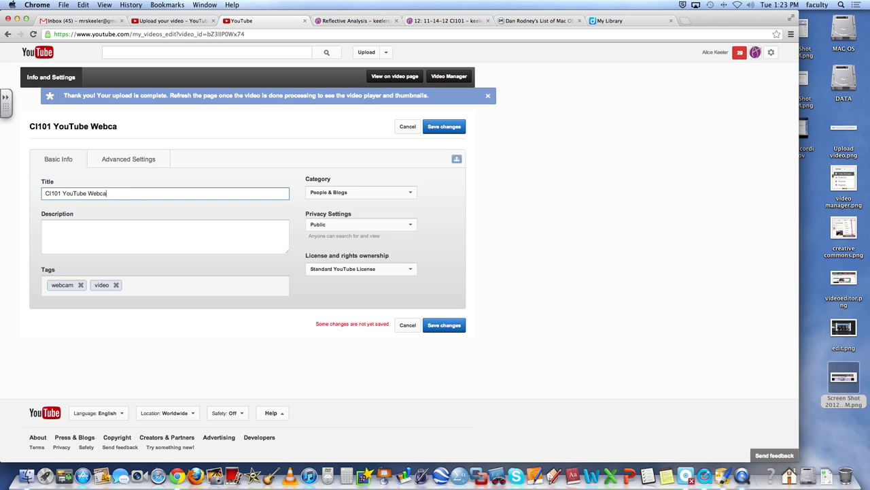
type("m Video")
left_click(342, 271)
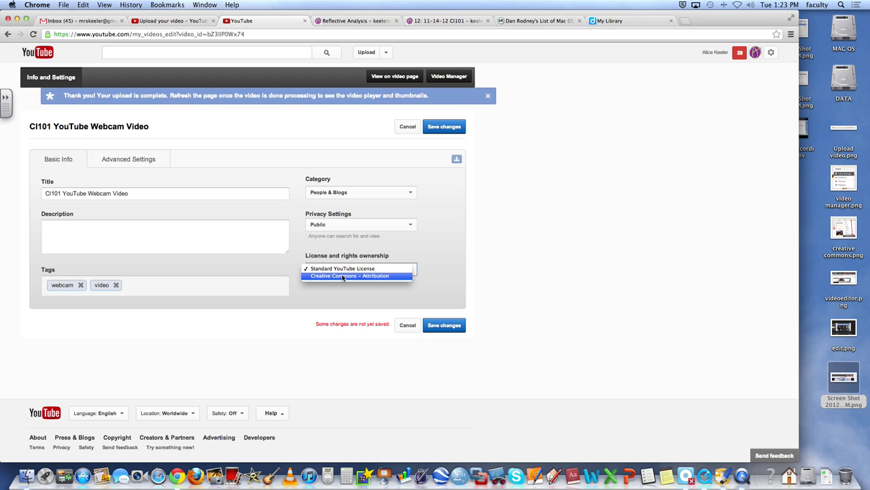
left_click(343, 276)
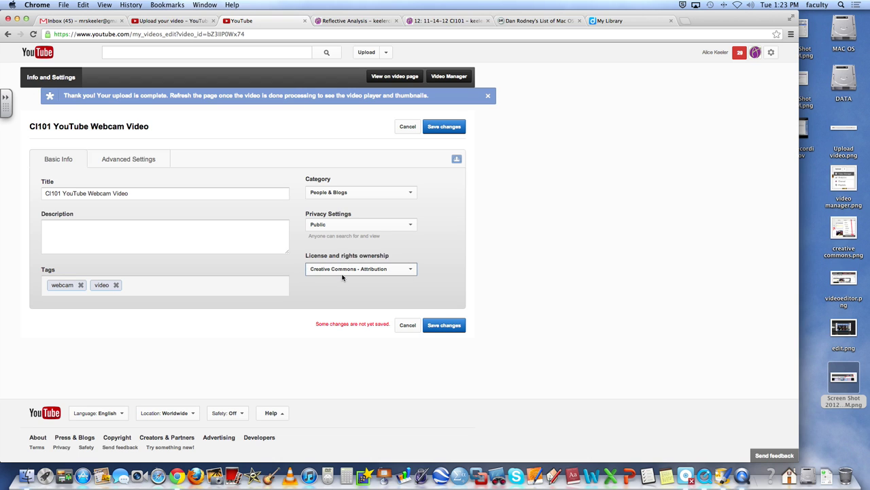
Turn off comments, ratings and responses, certify never aired on U.S. TV, and save changes.
left_click(117, 159)
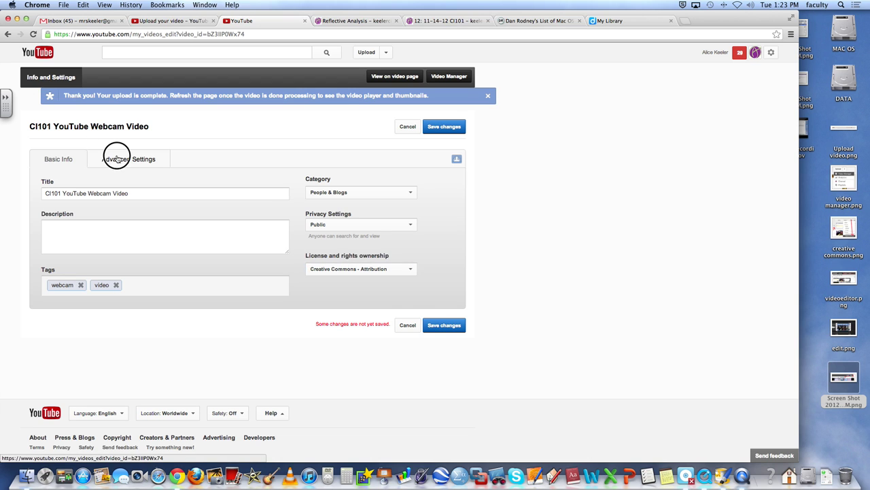
left_click(44, 194)
left_click(45, 213)
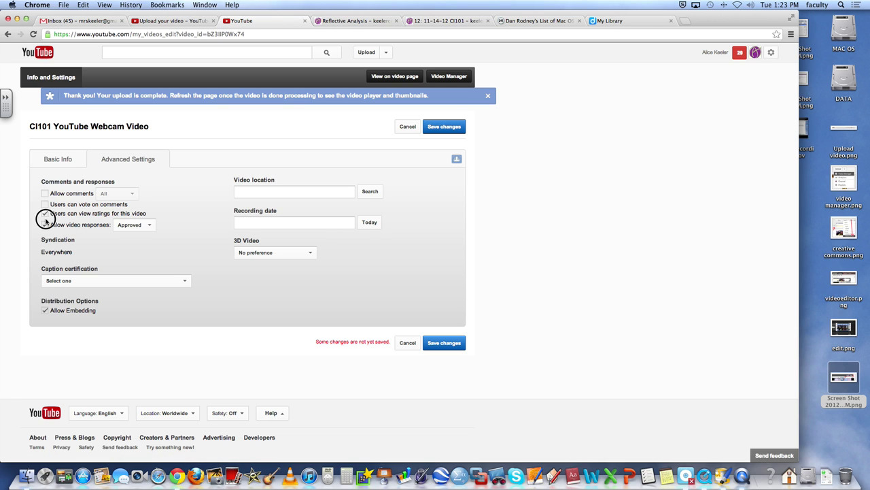
left_click(45, 225)
left_click(170, 281)
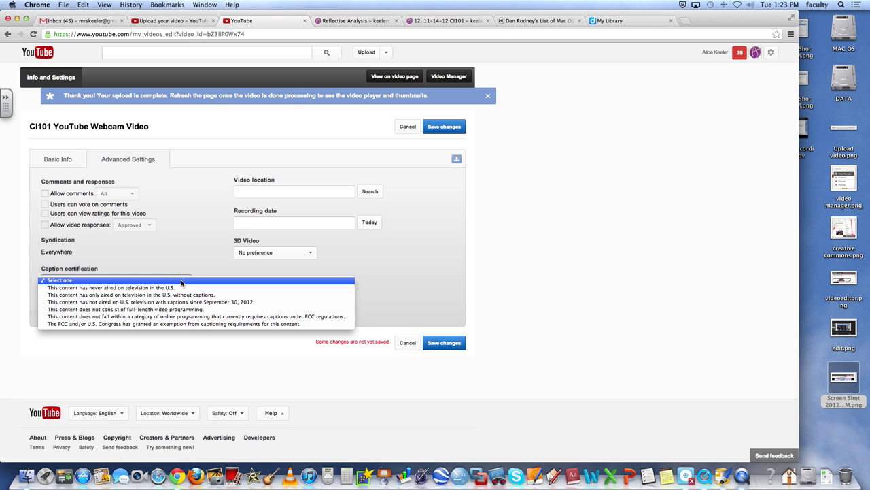
left_click(176, 290)
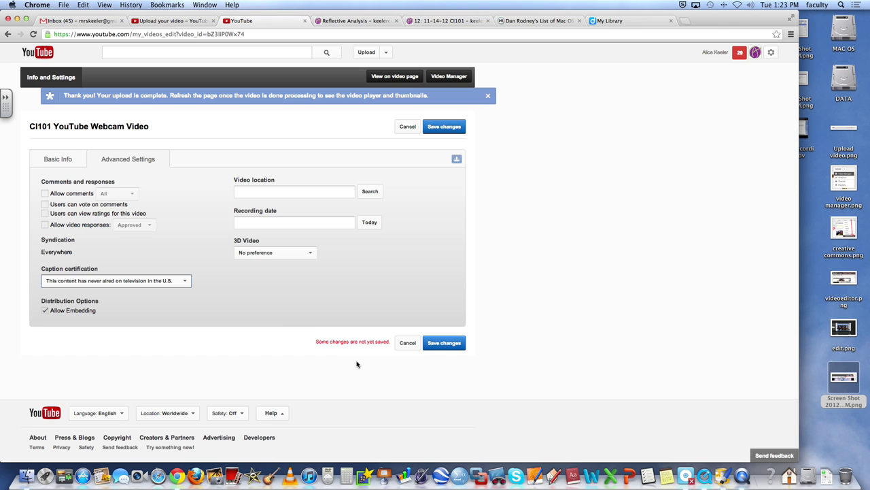
left_click(441, 344)
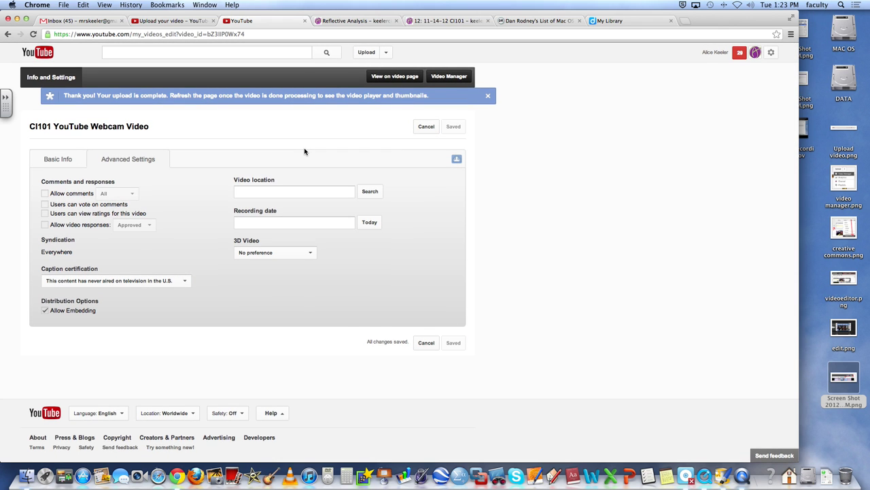
left_click(386, 55)
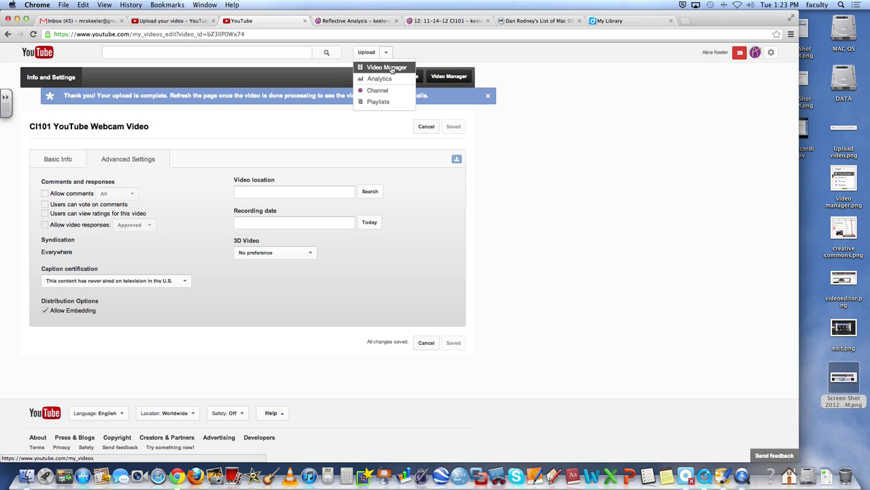
Open Video Manager to list the uploads, with both CI101 videos on top.
left_click(391, 68)
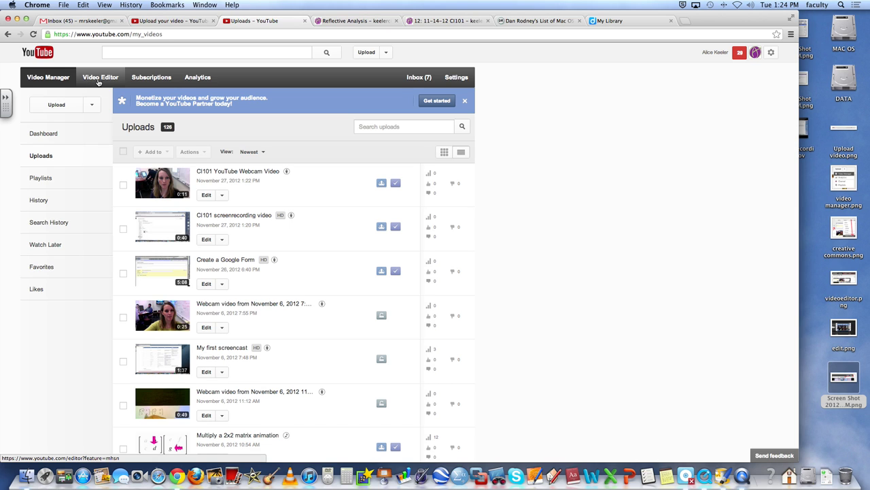
Open the YouTube Video Editor and clear the old clips and transition from the timeline.
left_click(99, 80)
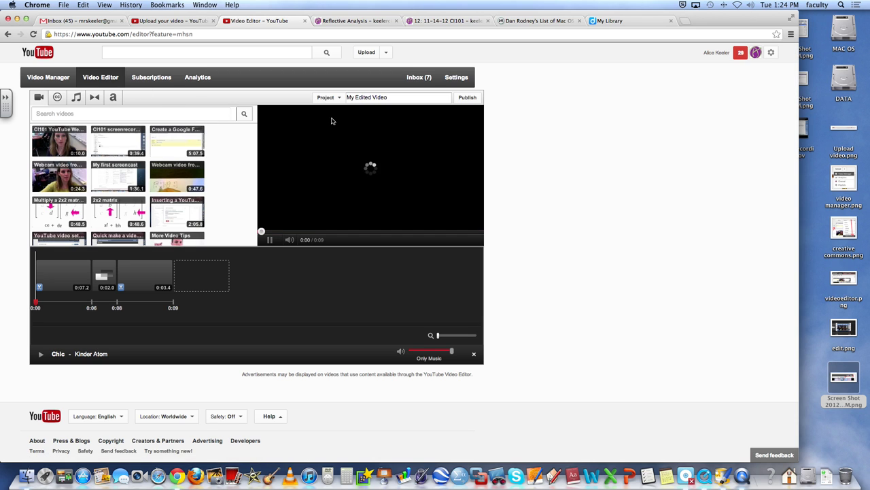
mouse_move(144, 274)
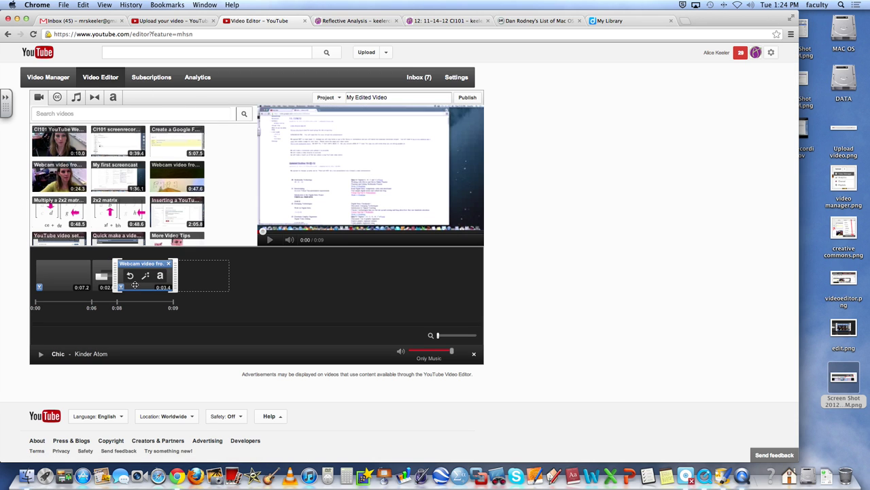
left_click(135, 284)
left_click(168, 263)
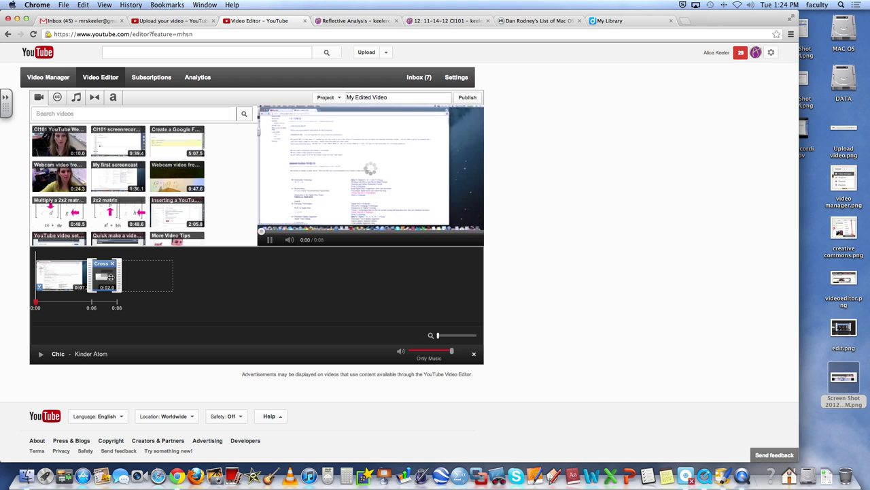
left_click(116, 263)
left_click(87, 263)
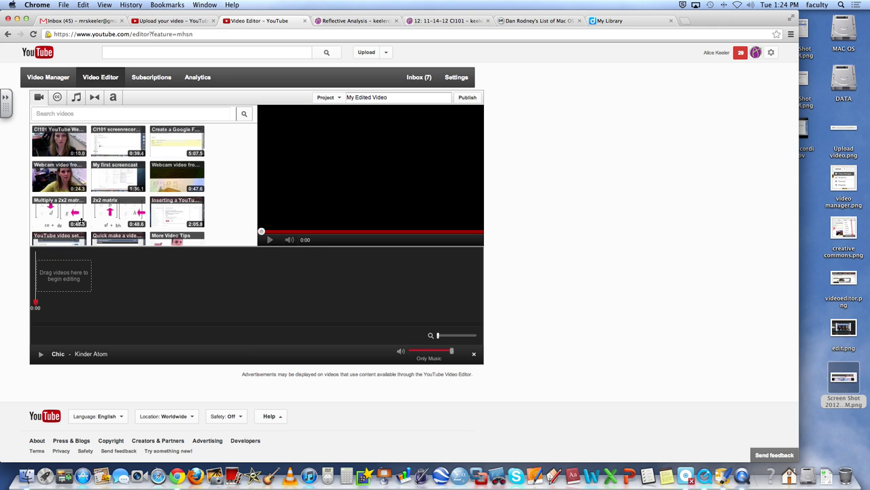
Drag the CI101 screenrecording thumbnail into the first timeline slot.
scroll(109, 177, "down", 3)
scroll(136, 190, "down", 3)
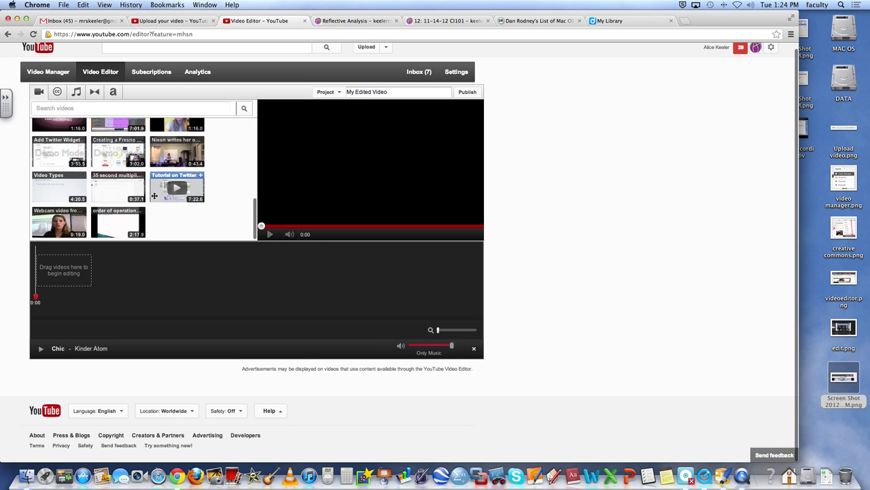
scroll(154, 198, "down", 3)
scroll(155, 199, "up", 5)
scroll(154, 198, "up", 3)
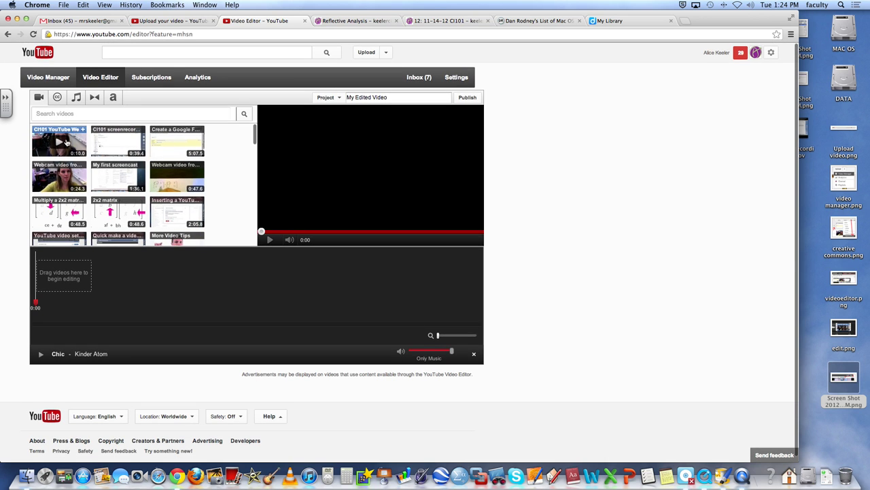
left_click_drag(107, 131, 52, 277)
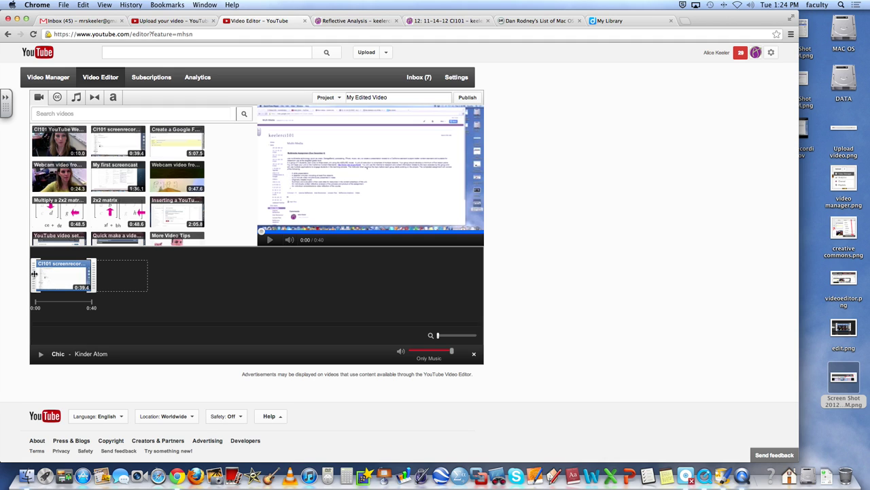
Trim the screen-recording clip and add a shortened CI101 webcam clip after it.
left_click_drag(34, 273, 54, 277)
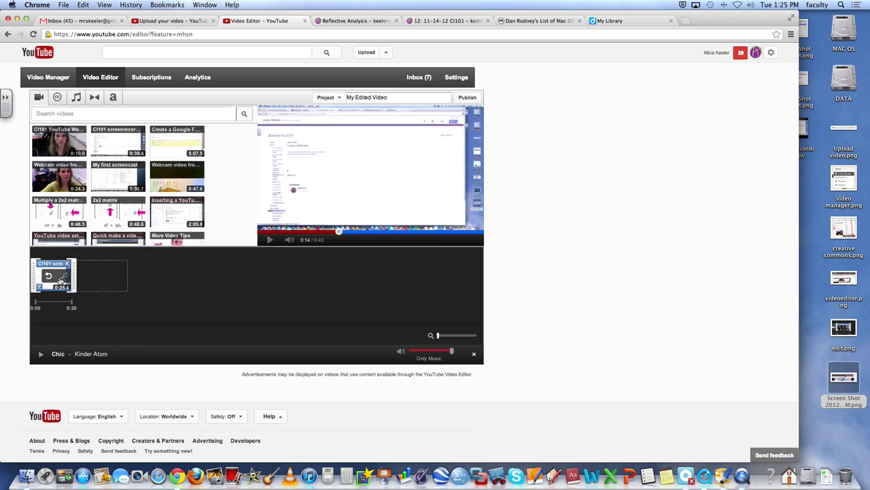
left_click_drag(74, 277, 45, 277)
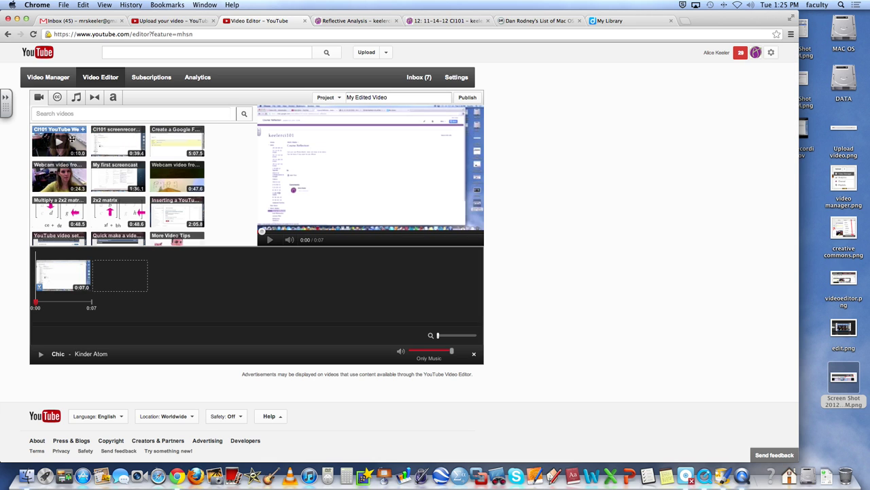
left_click_drag(71, 139, 125, 275)
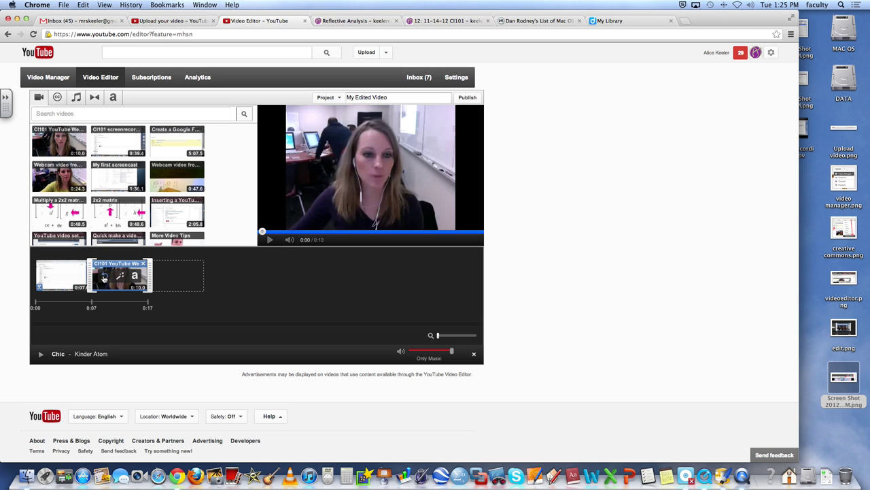
mouse_move(93, 275)
left_mouse_down()
mouse_move(116, 274)
mouse_move(117, 287)
left_mouse_up()
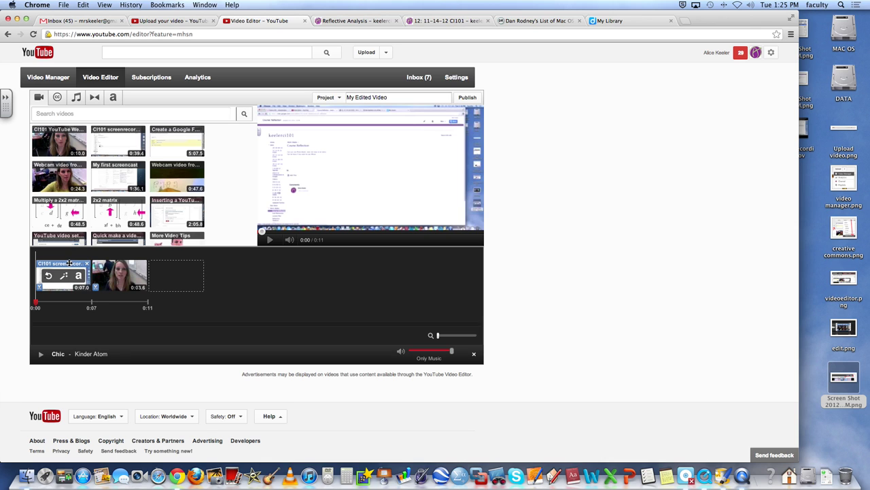
mouse_move(62, 275)
left_click_drag(37, 274, 36, 274)
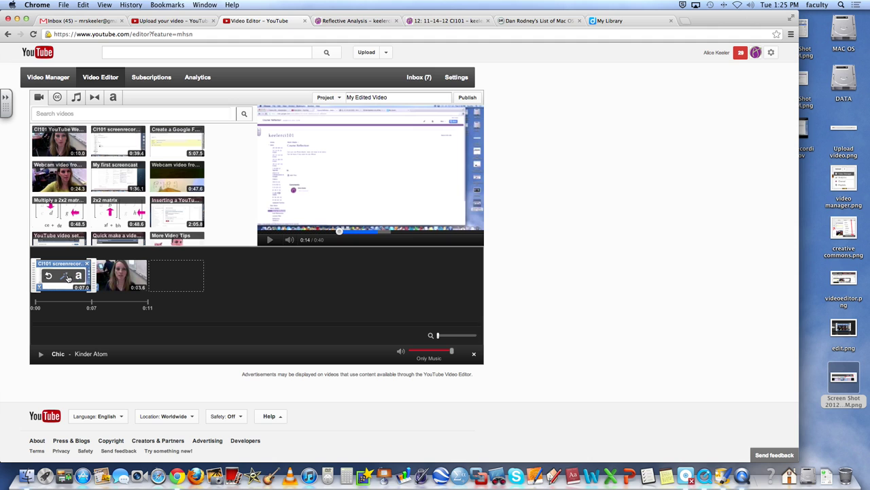
left_click(170, 272)
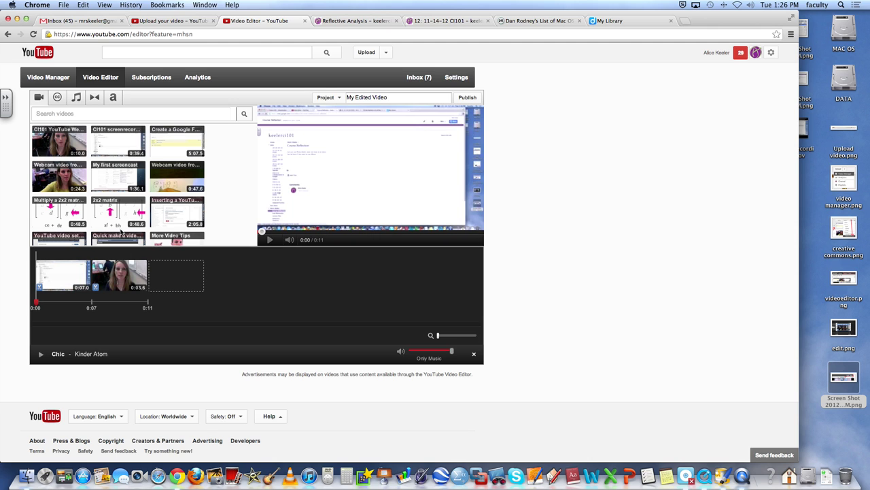
mouse_move(117, 142)
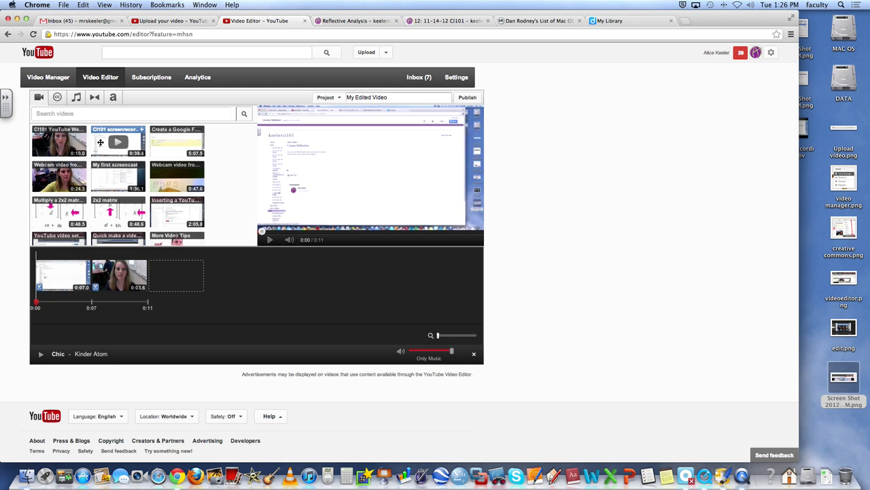
Append another screen-recording clip and a final webcam clip trimmed to 2.3 seconds.
left_click_drag(100, 142, 174, 276)
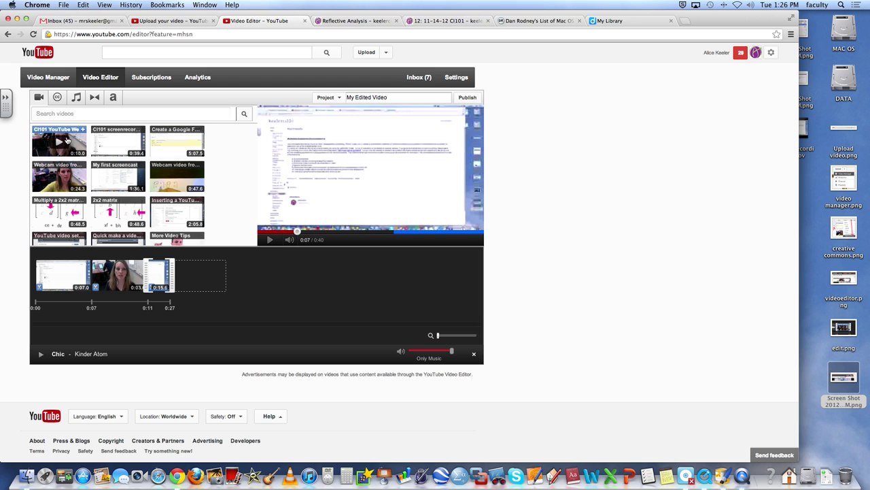
left_click_drag(68, 141, 233, 285)
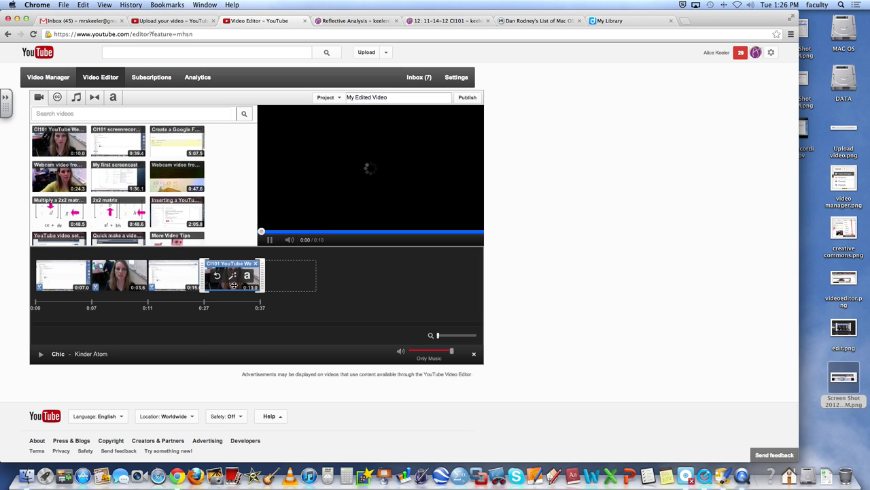
left_click_drag(201, 275, 254, 281)
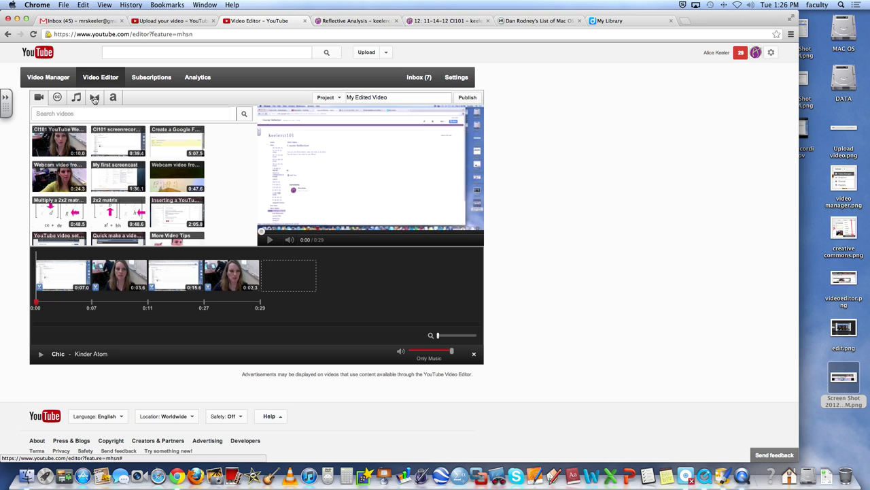
Place Crossfade transitions in the three gaps between clips, shortening the project to 23 seconds.
left_click(95, 100)
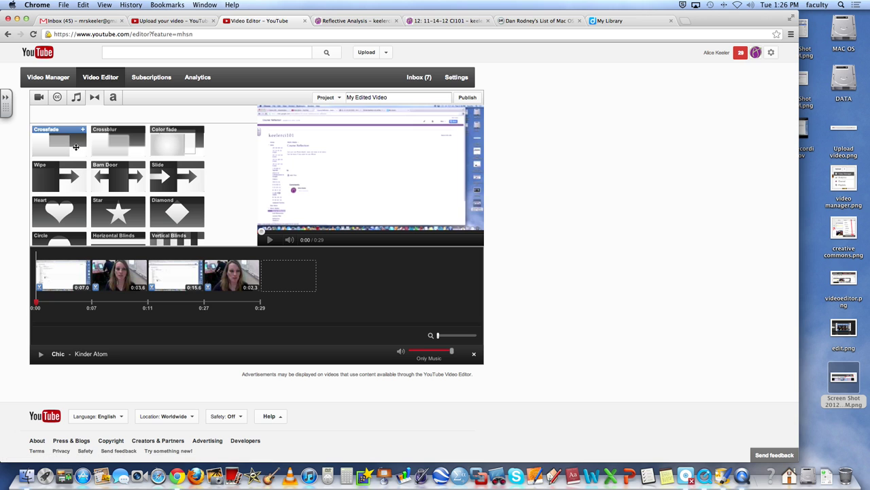
mouse_move(76, 146)
left_mouse_down()
mouse_move(109, 214)
mouse_move(88, 275)
left_mouse_up()
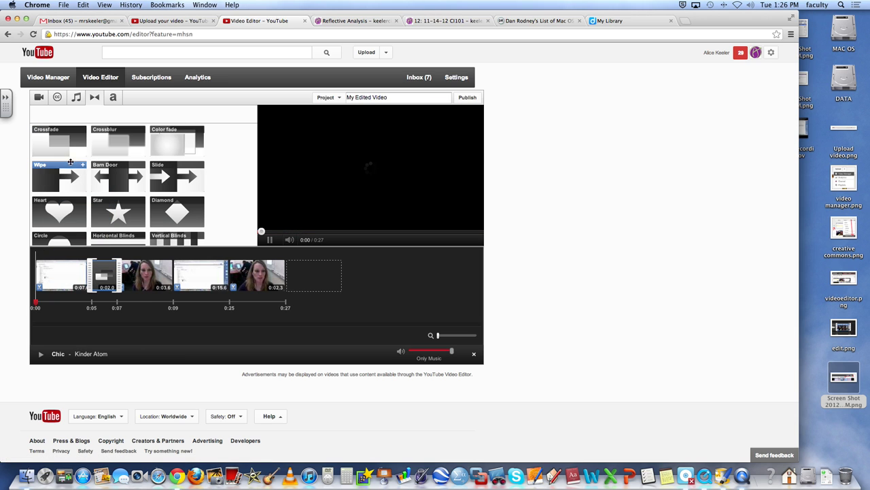
left_click_drag(89, 173, 174, 286)
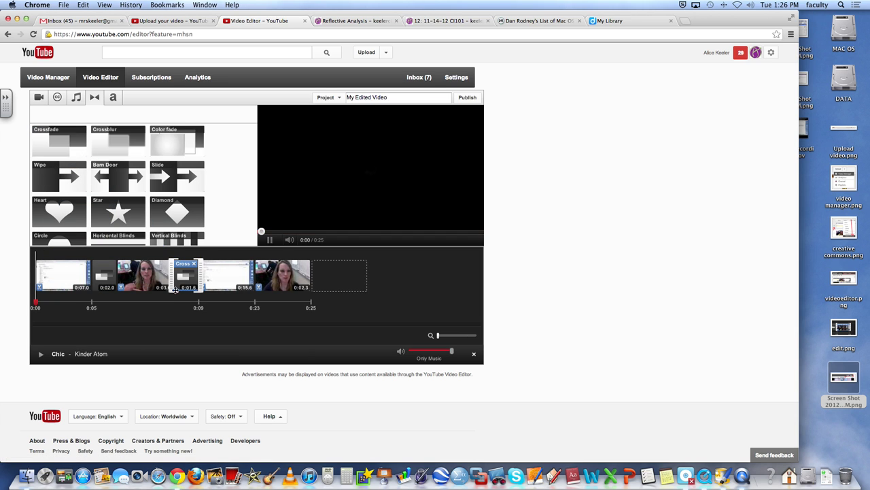
left_click_drag(78, 141, 274, 281)
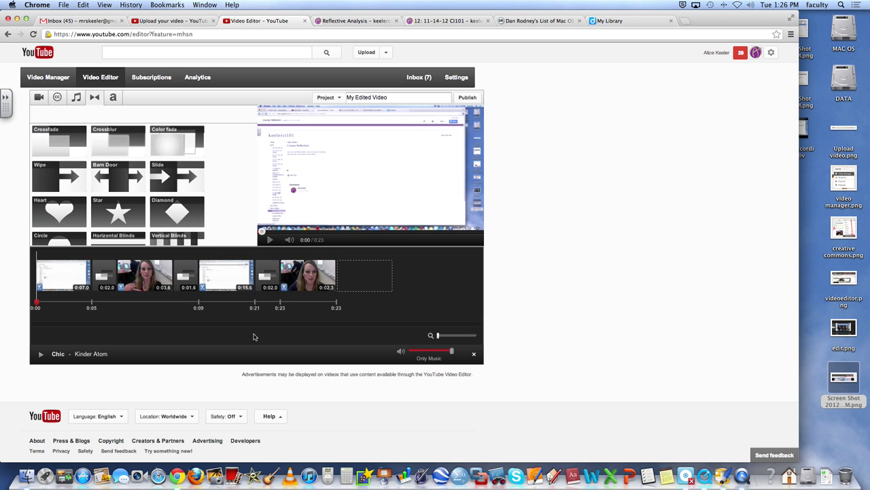
Add The Breton & Galician Set by Old Blind Dogs as the soundtrack.
left_click(75, 98)
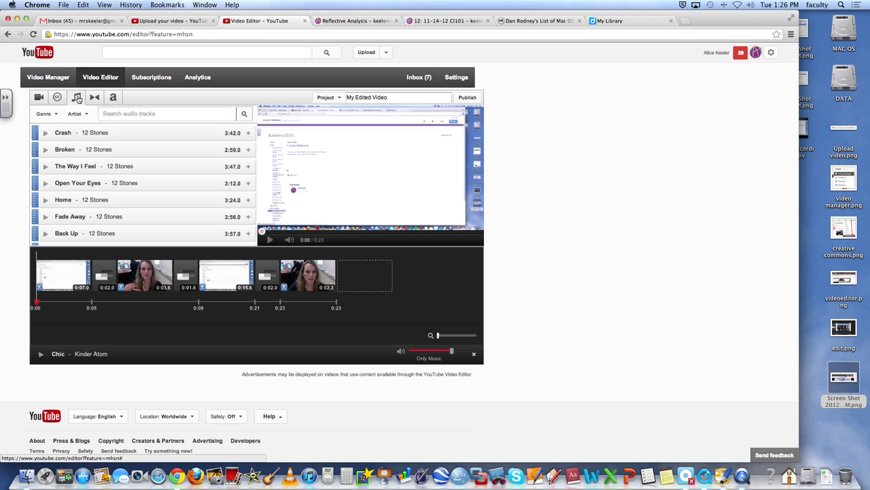
scroll(154, 151, "down", 5)
scroll(153, 150, "down", 5)
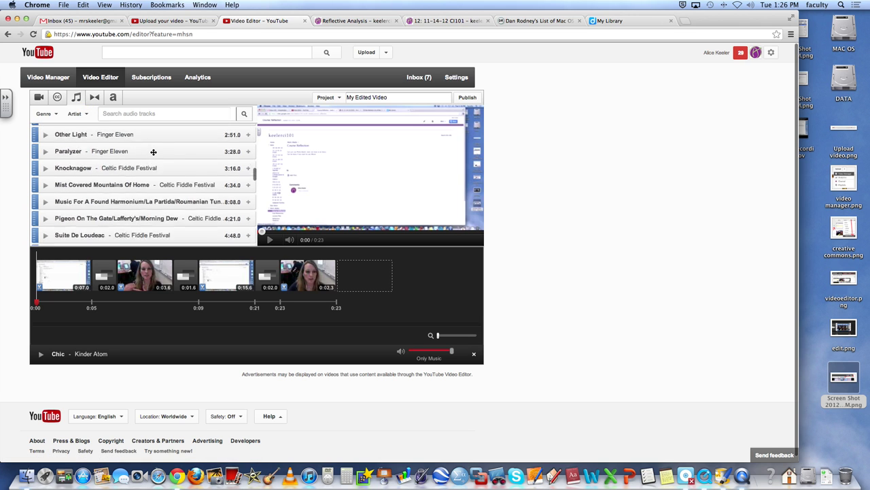
scroll(154, 150, "down", 5)
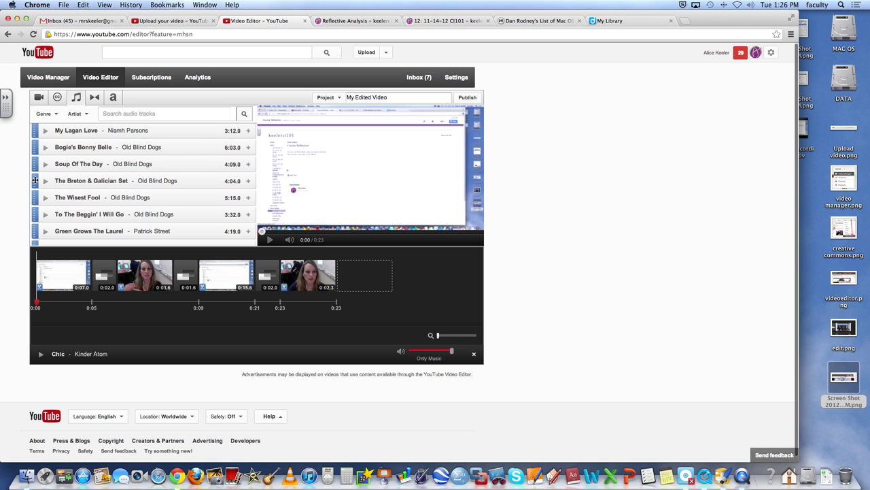
left_click_drag(34, 180, 40, 362)
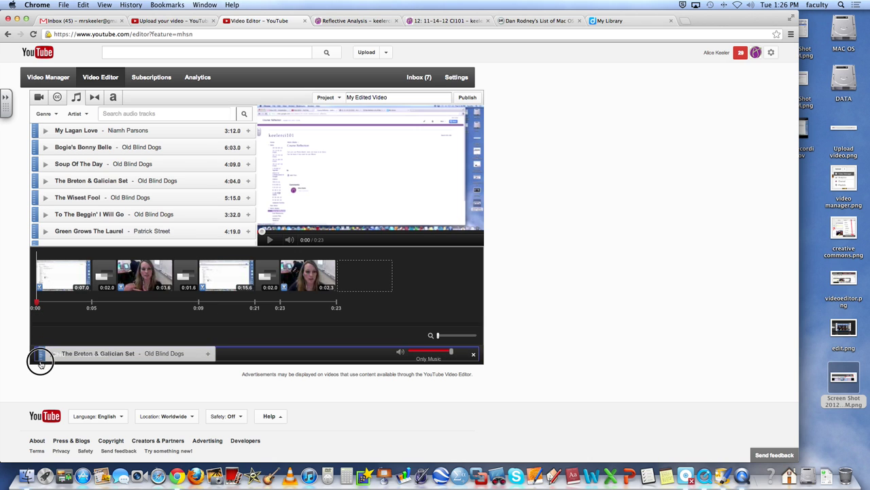
left_click_drag(40, 361, 41, 360)
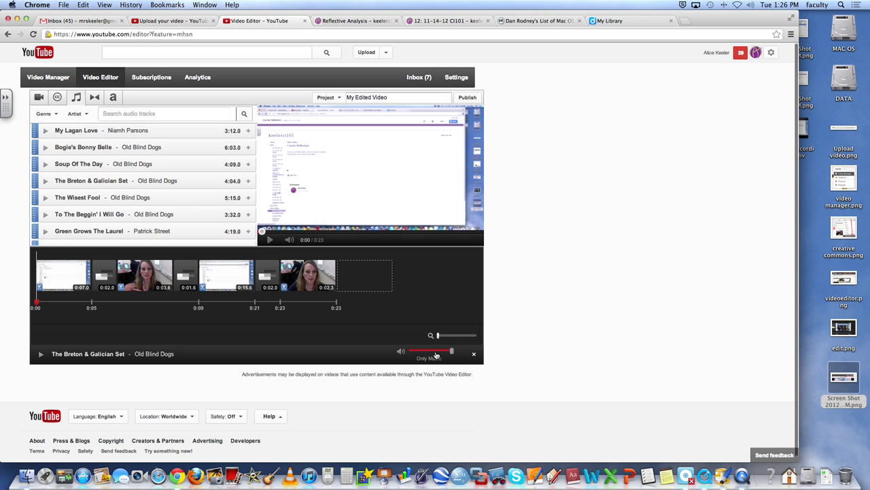
Slide the audio balance past equal to favour the original audio over the music.
left_click_drag(452, 352, 444, 352)
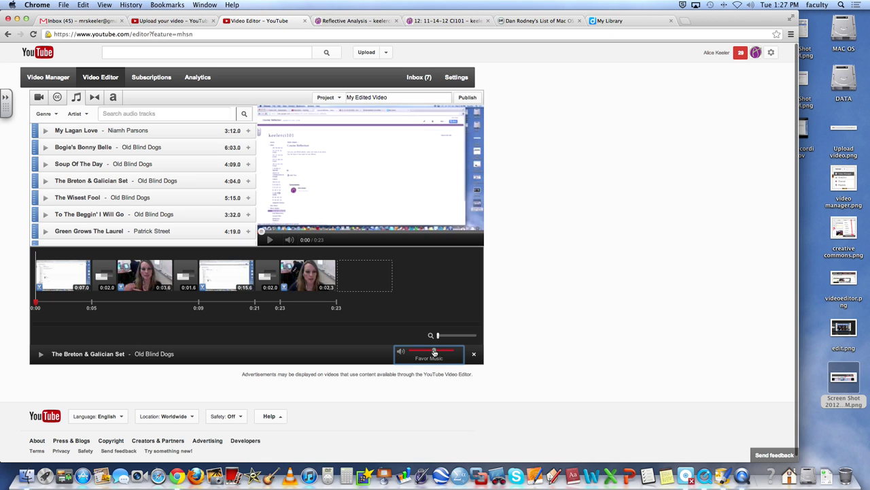
left_click_drag(435, 352, 419, 351)
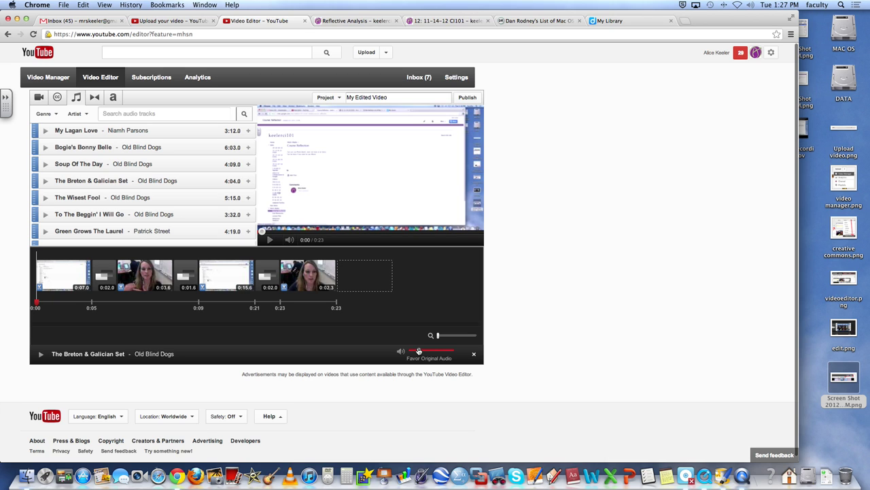
left_click_drag(419, 351, 411, 351)
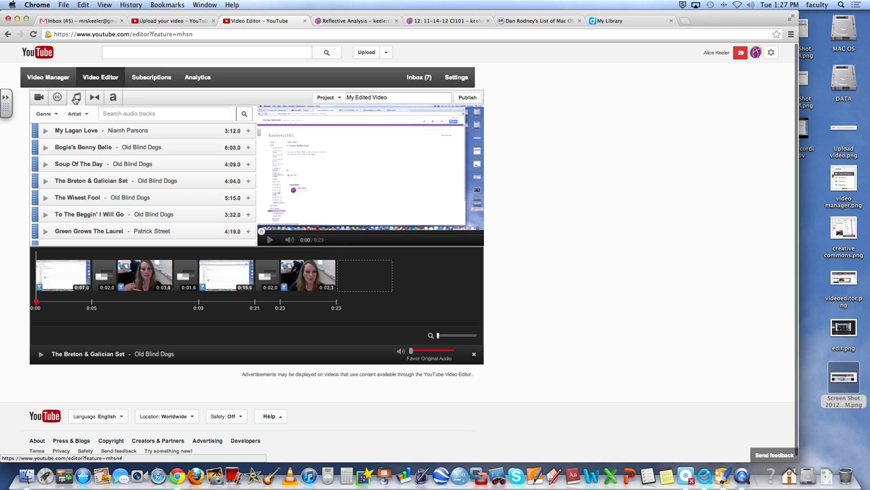
Add a Centered Title overlay reading 'Use Technology' to the screen-recording clip.
left_click(113, 100)
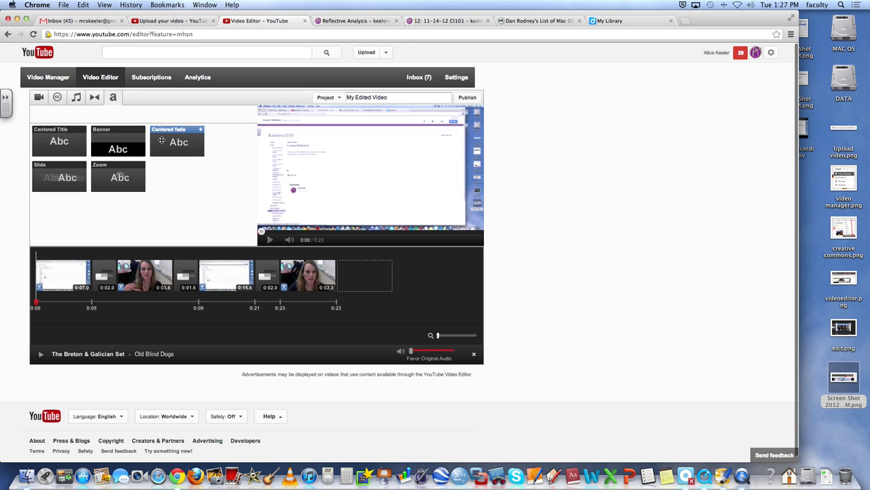
mouse_move(53, 138)
left_mouse_down()
mouse_move(123, 277)
mouse_move(303, 291)
left_mouse_up()
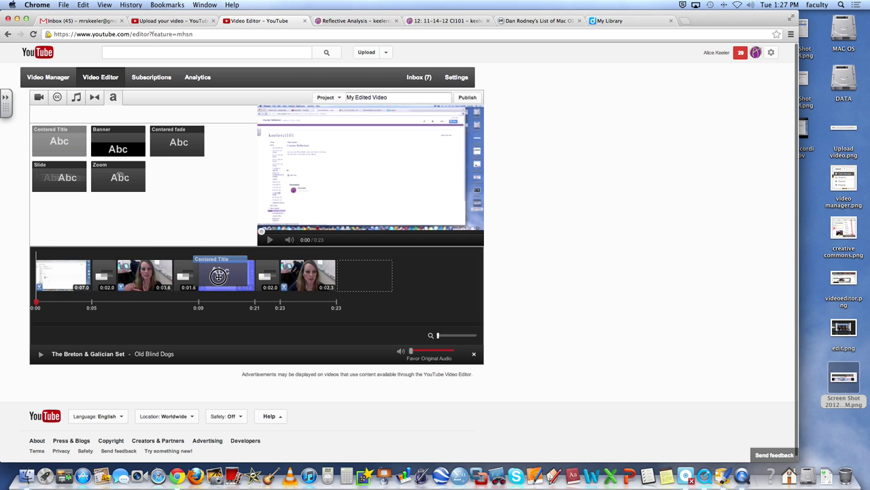
left_click_drag(302, 291, 219, 277)
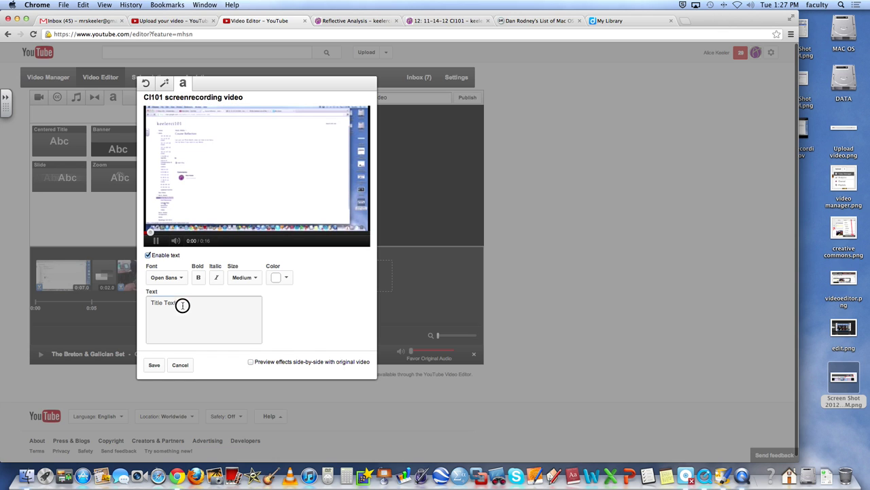
left_click_drag(179, 304, 140, 302)
type("Use Technology")
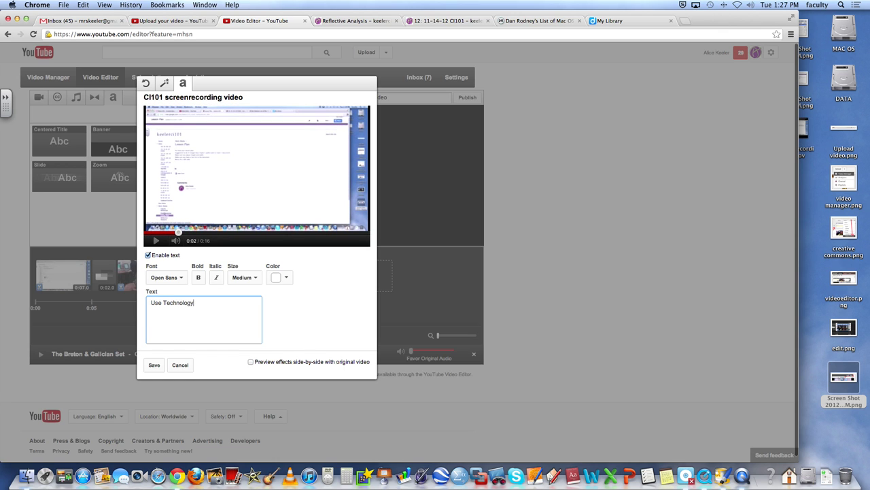
Make the 'Use Technology' overlay text red and save it.
left_click(282, 276)
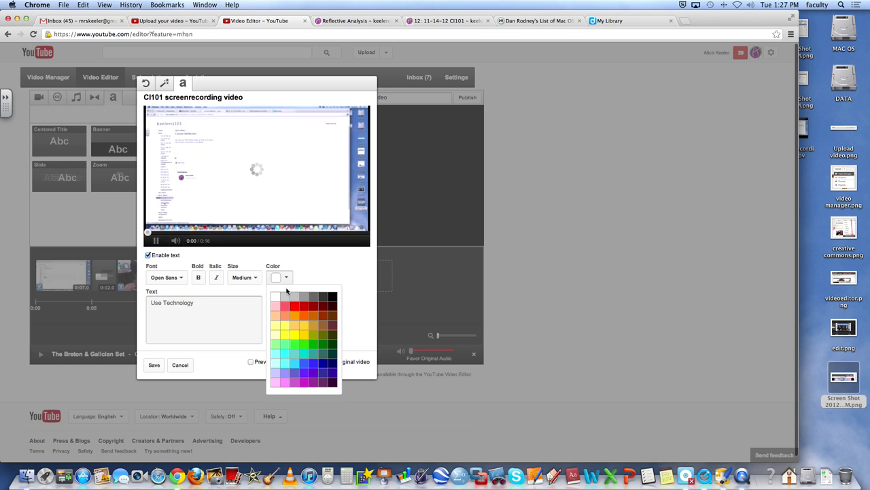
left_click(305, 311)
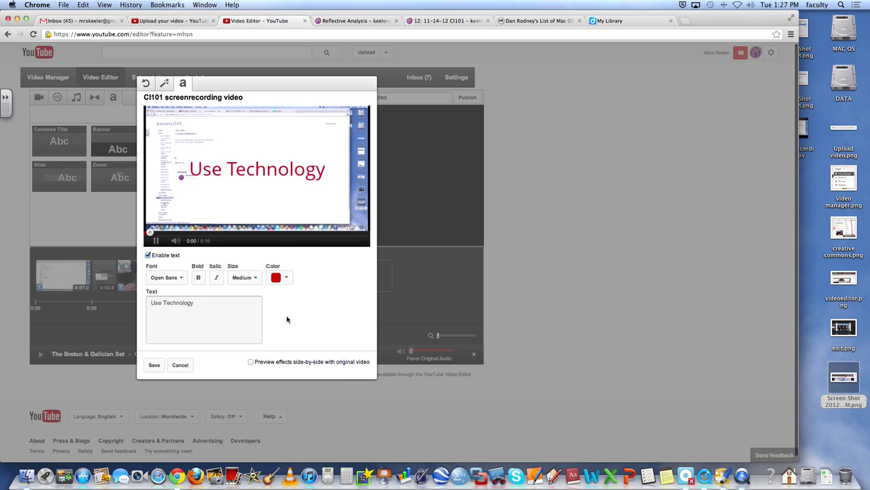
left_click(151, 366)
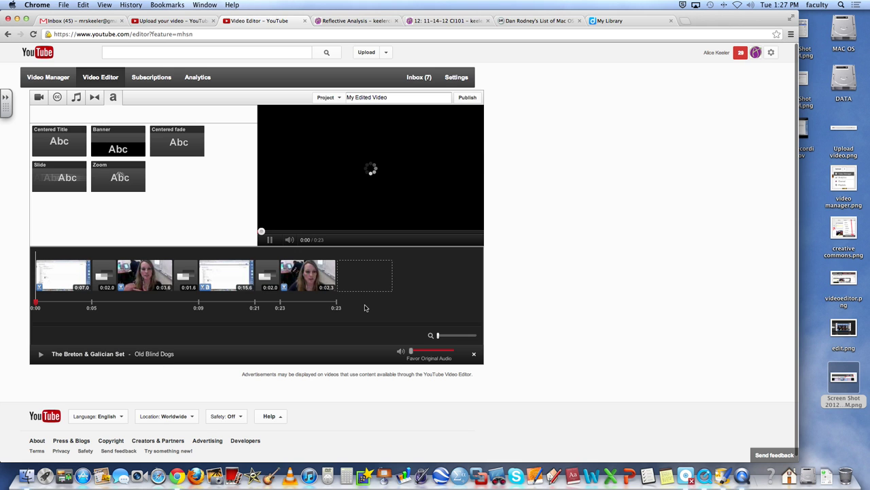
mouse_move(307, 275)
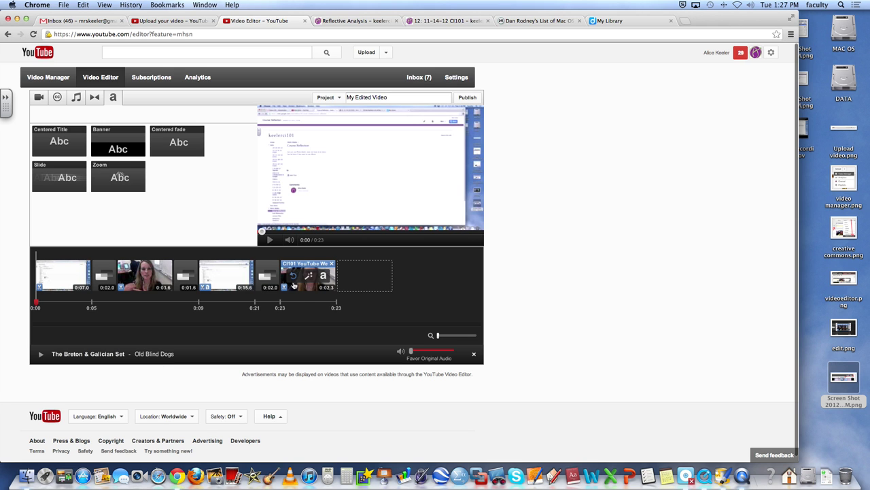
Rename the project 'CI101 Video Project', publish it, and copy the new video's URL.
left_click(516, 92)
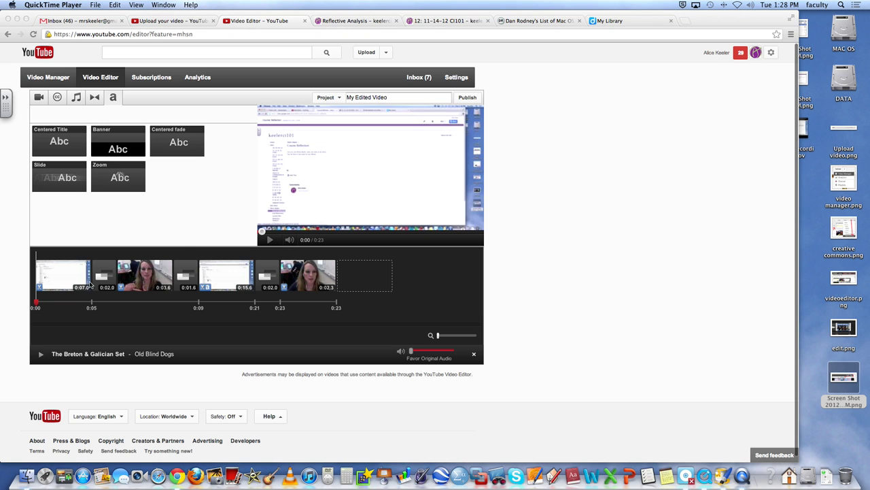
left_click(391, 98)
triple_click(390, 97)
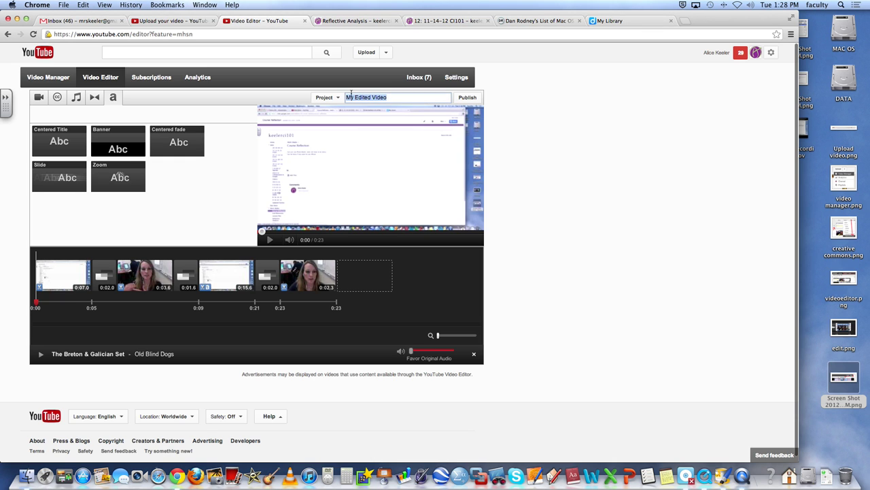
type("CI101 Video Project")
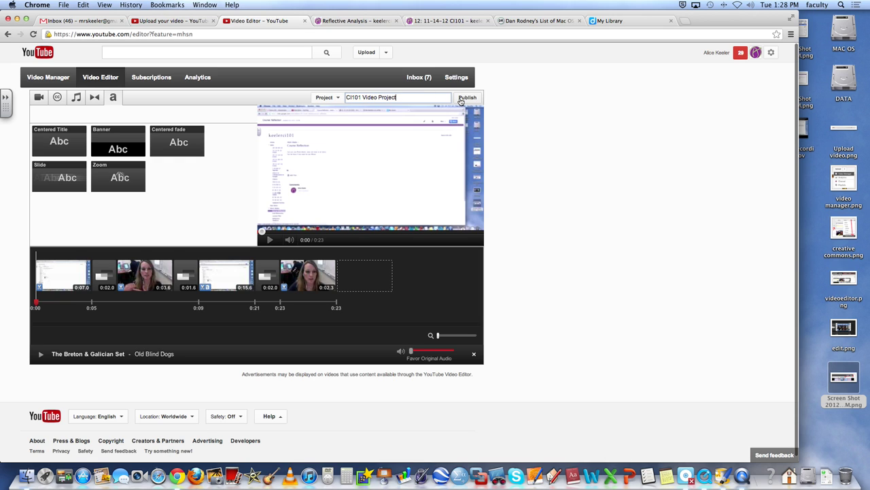
left_click(460, 100)
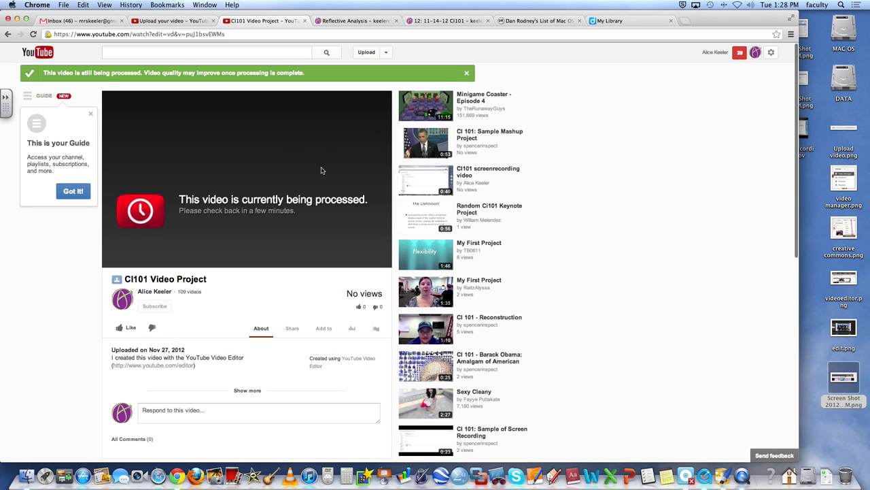
left_click(223, 34)
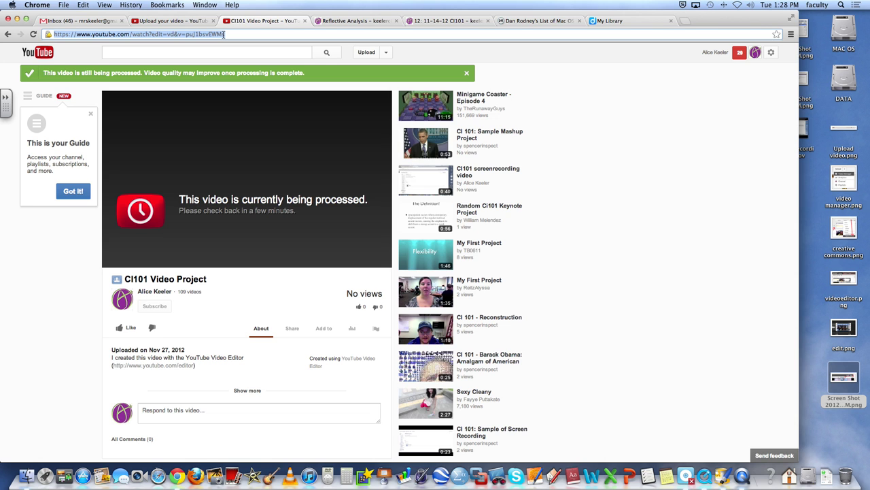
On the 14: 11-27-12 CI101 page, start a new line after item 21.
left_click(434, 22)
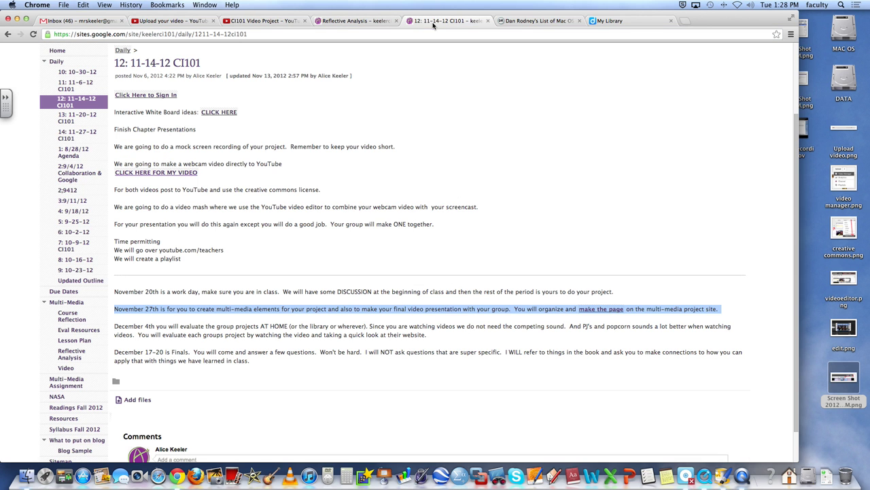
scroll(304, 180, "up", 3)
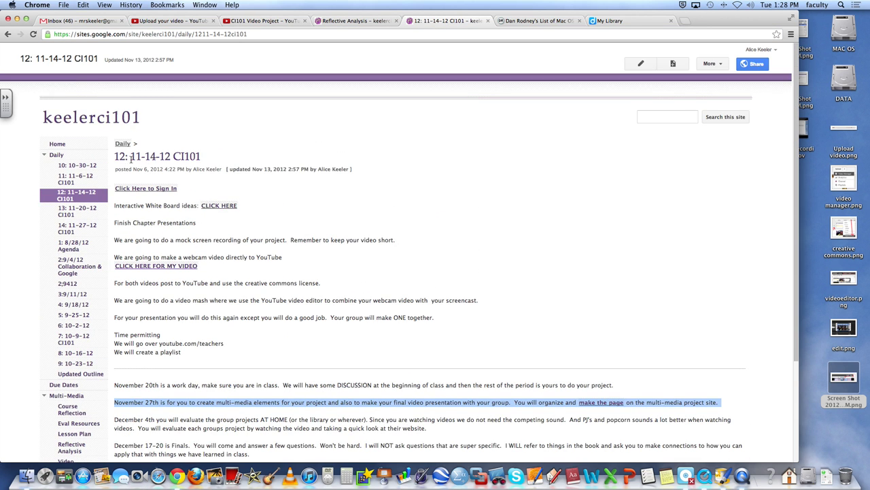
left_click(78, 228)
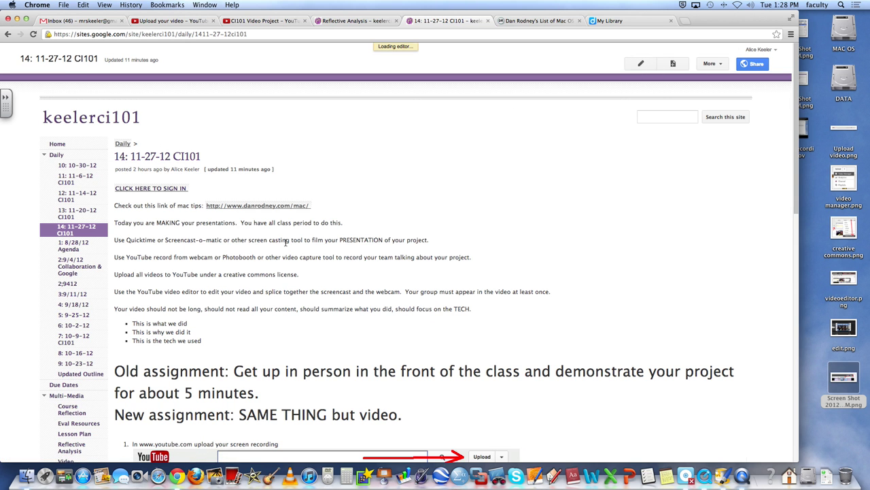
scroll(286, 243, "down", 3)
scroll(285, 243, "down", 5)
scroll(285, 243, "down", 1)
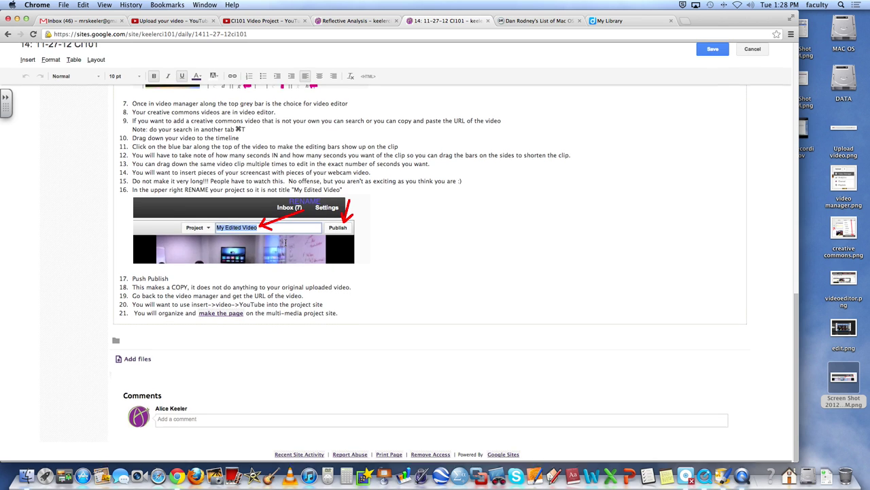
left_click(344, 315)
key("Return")
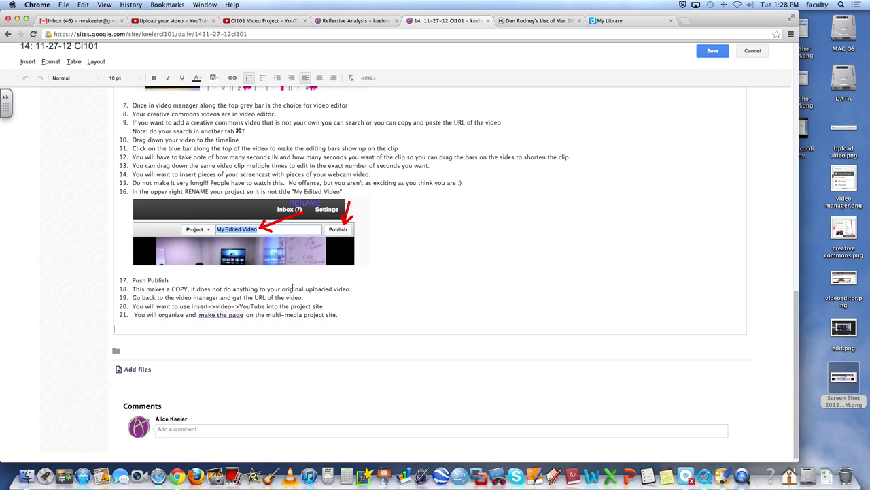
Embed the copied YouTube video there with border and title turned off.
left_click(27, 62)
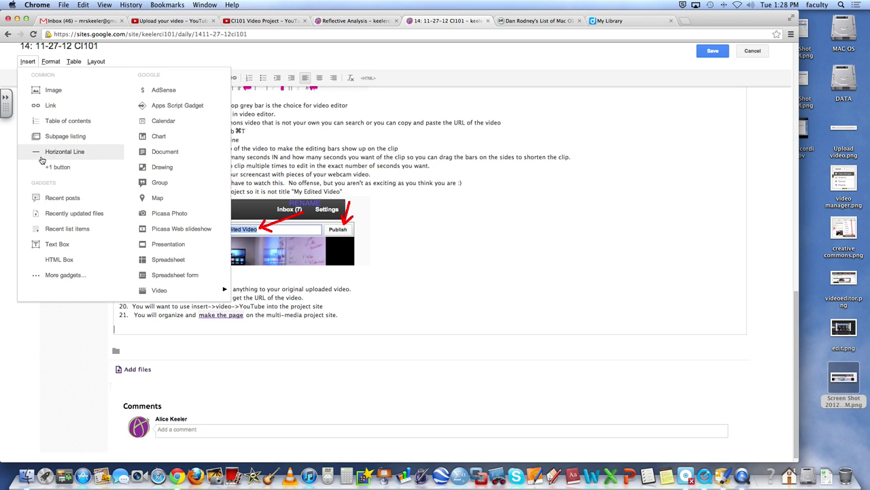
mouse_move(159, 290)
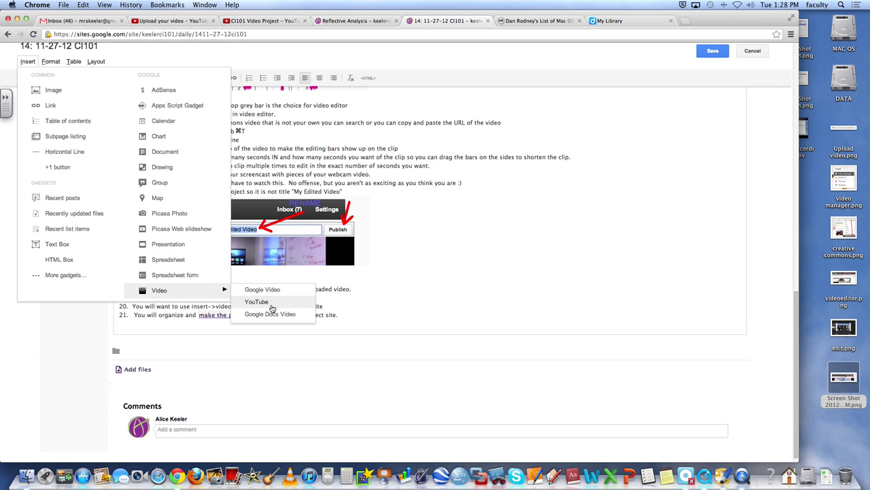
type("https://www.youtube.com/watch?edit=vd&v=puJ1bsvEWMs")
left_click(269, 302)
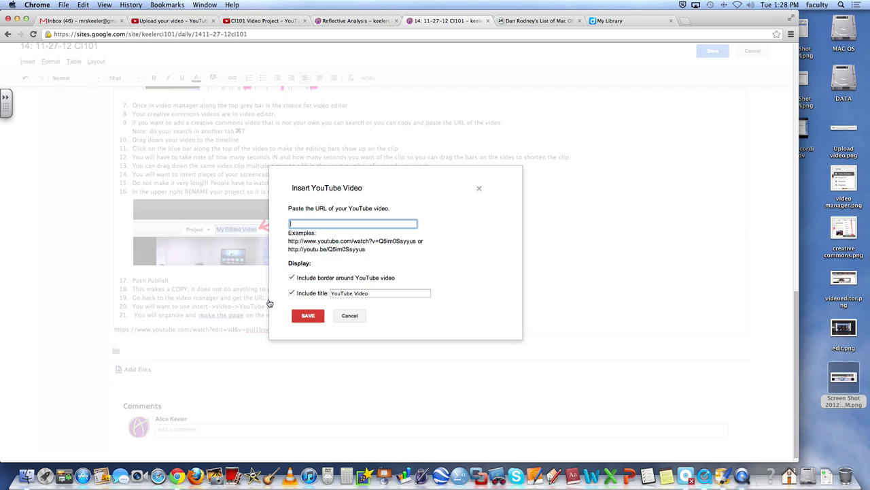
key("super+v")
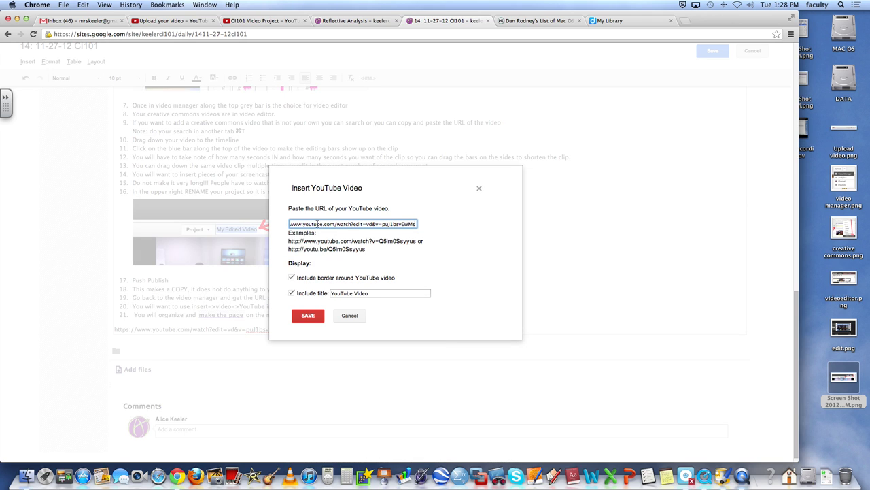
left_click(292, 277)
left_click(292, 293)
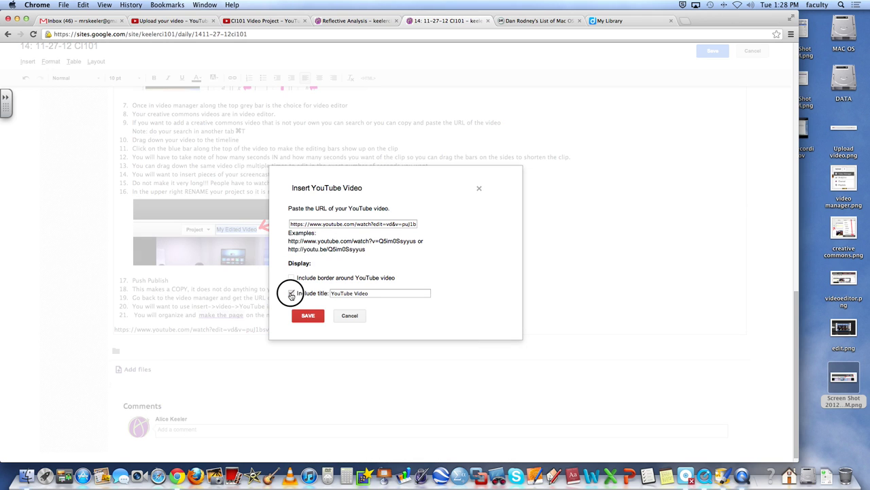
left_click(306, 314)
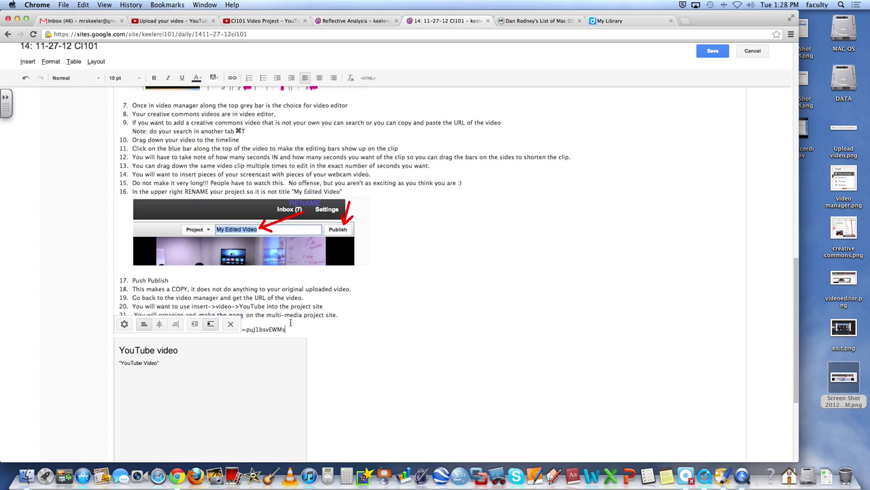
left_click_drag(303, 331, 106, 327)
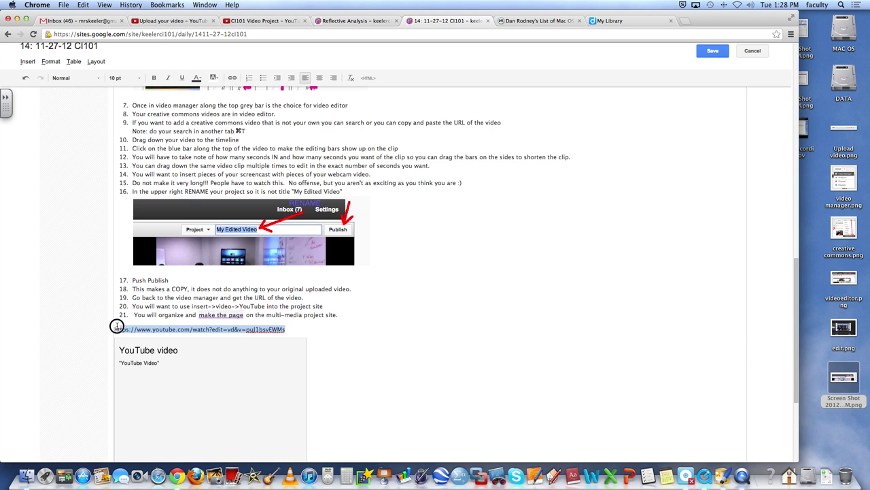
left_click(357, 386)
scroll(357, 385, "down", 4)
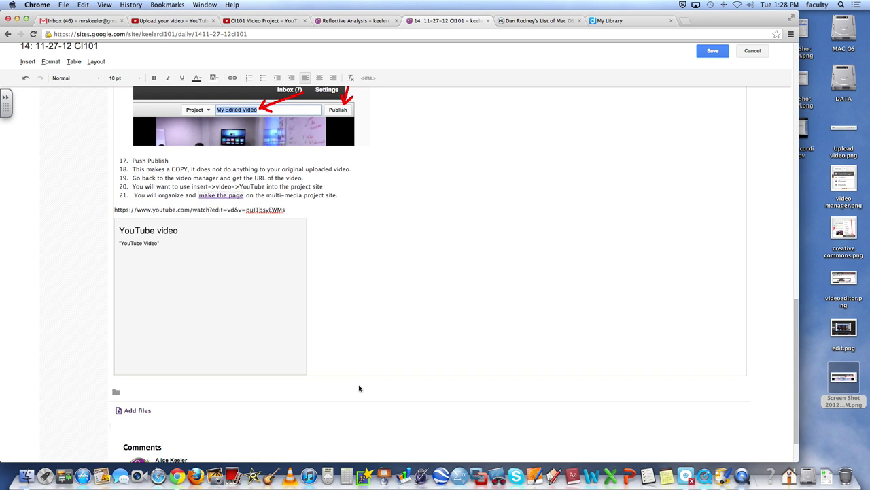
Save the class page, test the embedded player, and view Team 76's page.
left_click(713, 51)
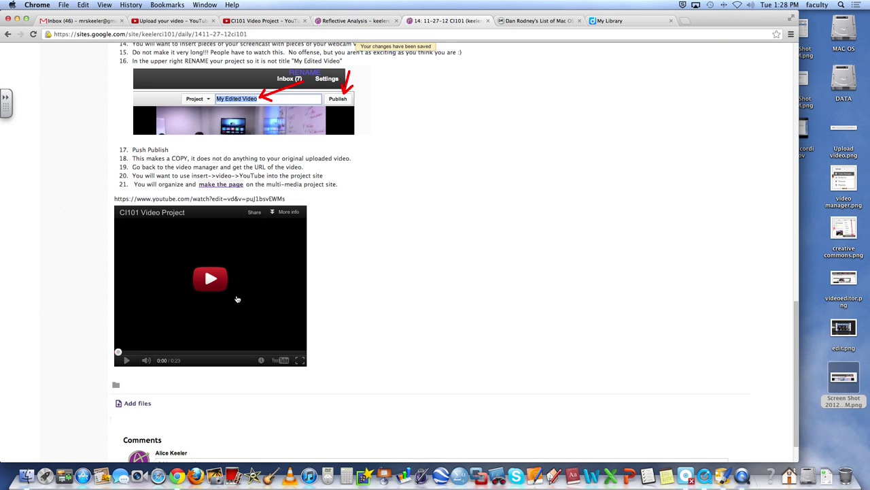
left_click(209, 291)
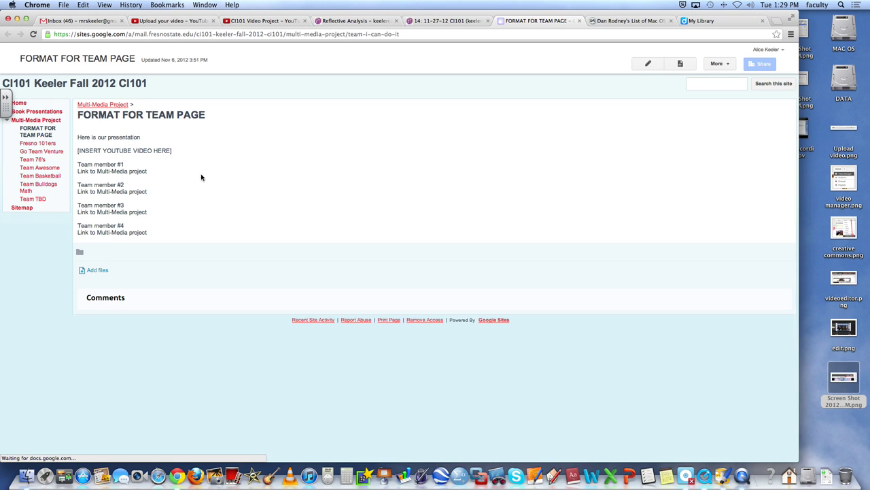
left_click(39, 161)
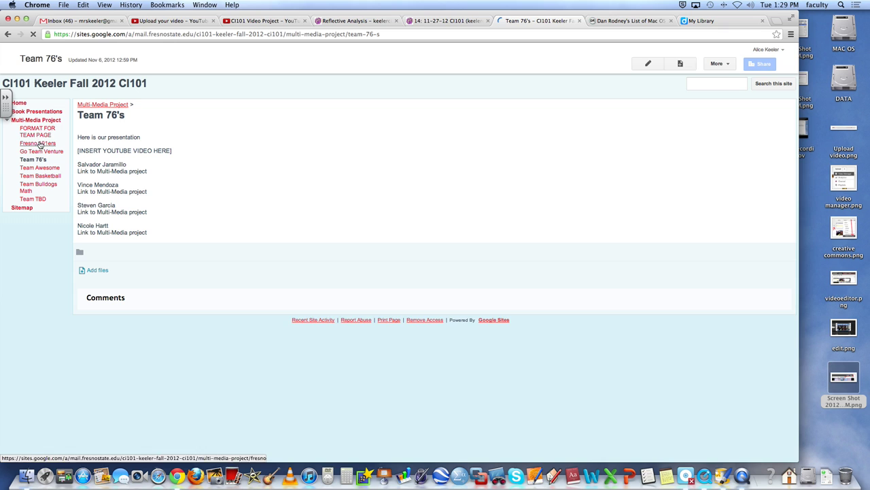
Review the FORMAT FOR TEAM PAGE template's video placeholder and four team-member entries.
left_click(39, 136)
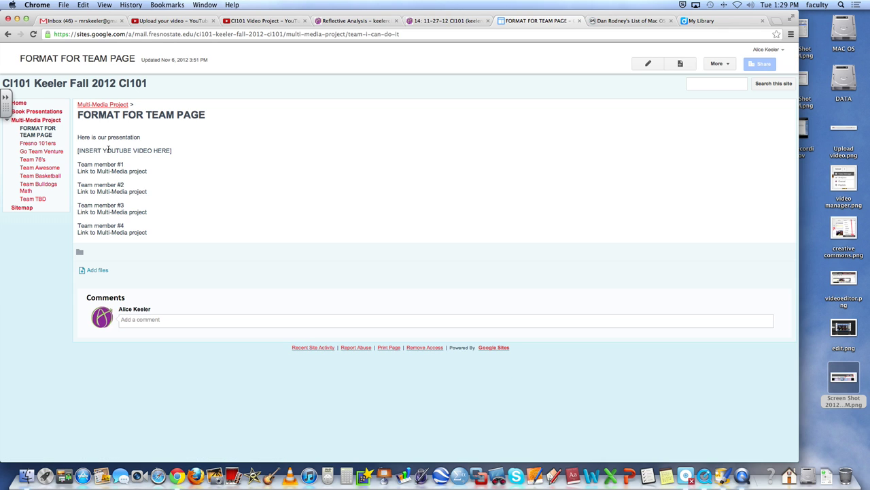
left_click_drag(106, 150, 143, 149)
left_click_drag(103, 164, 134, 232)
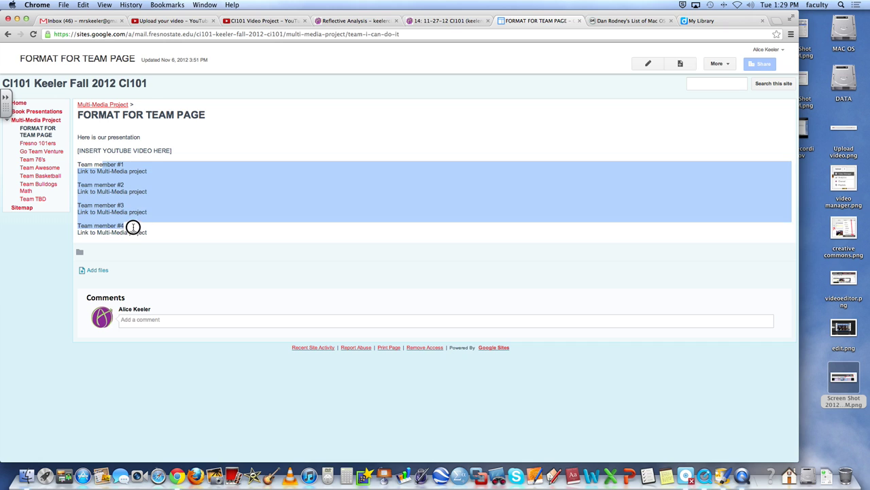
left_click(308, 179)
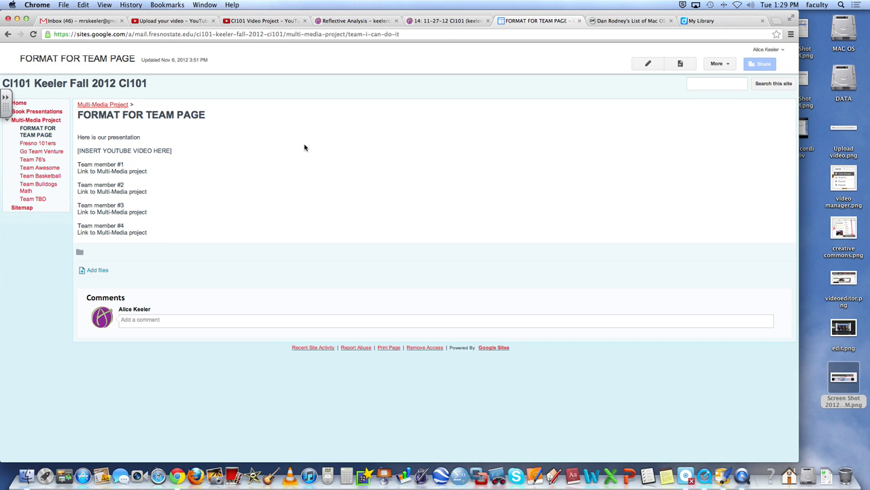